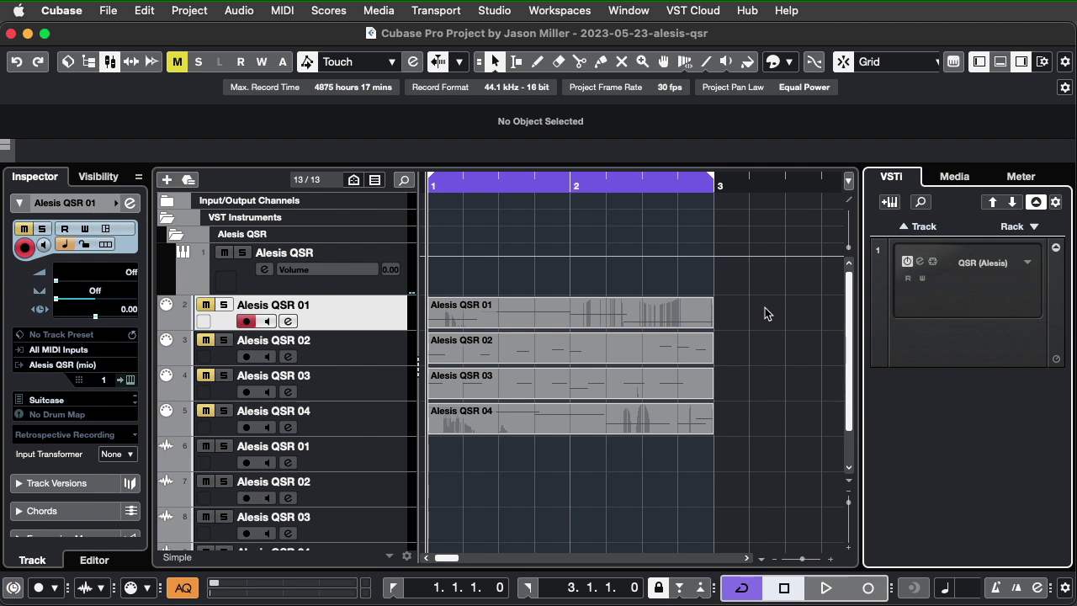
# Open Audio Connections and expand QSR (Alesis) Return Buses 1 and 2 on US-16x08 ports
pyautogui.click(488, 10)
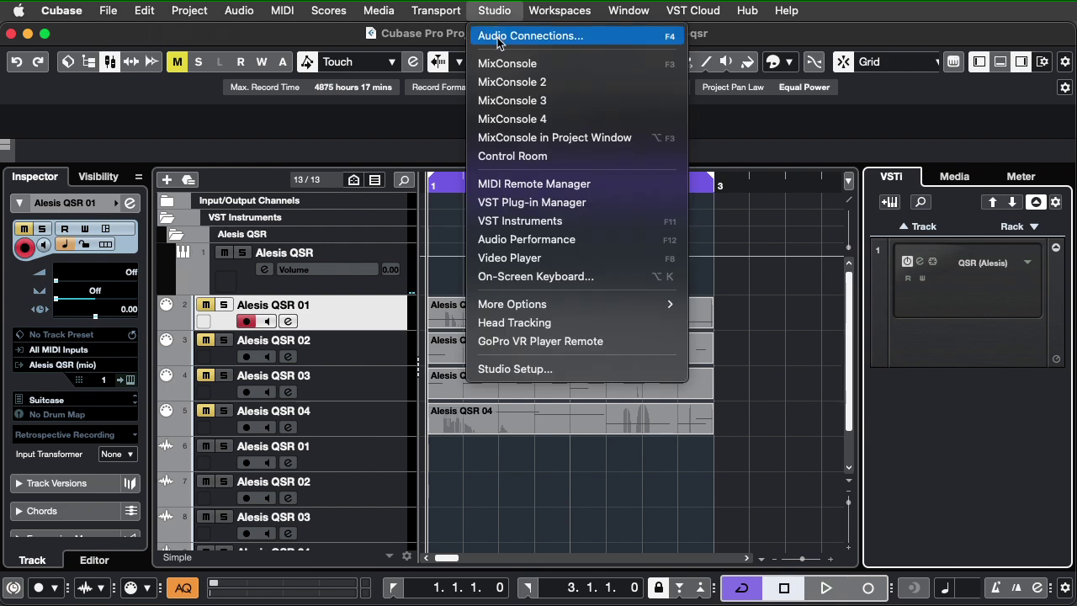
pyautogui.click(498, 37)
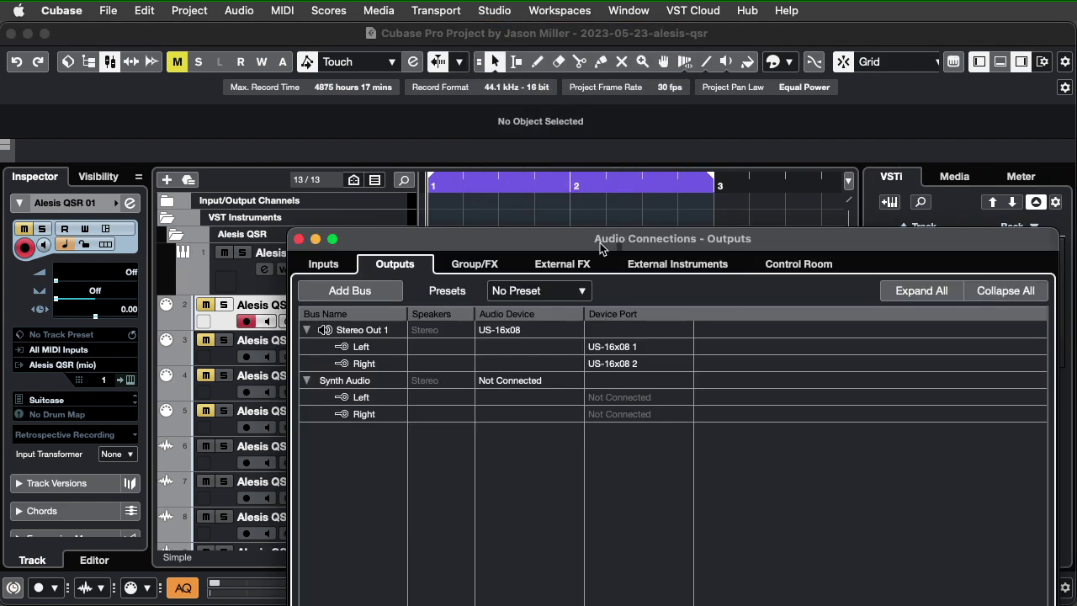
pyautogui.moveTo(600, 242); pyautogui.dragTo(483, 111)
pyautogui.click(594, 139)
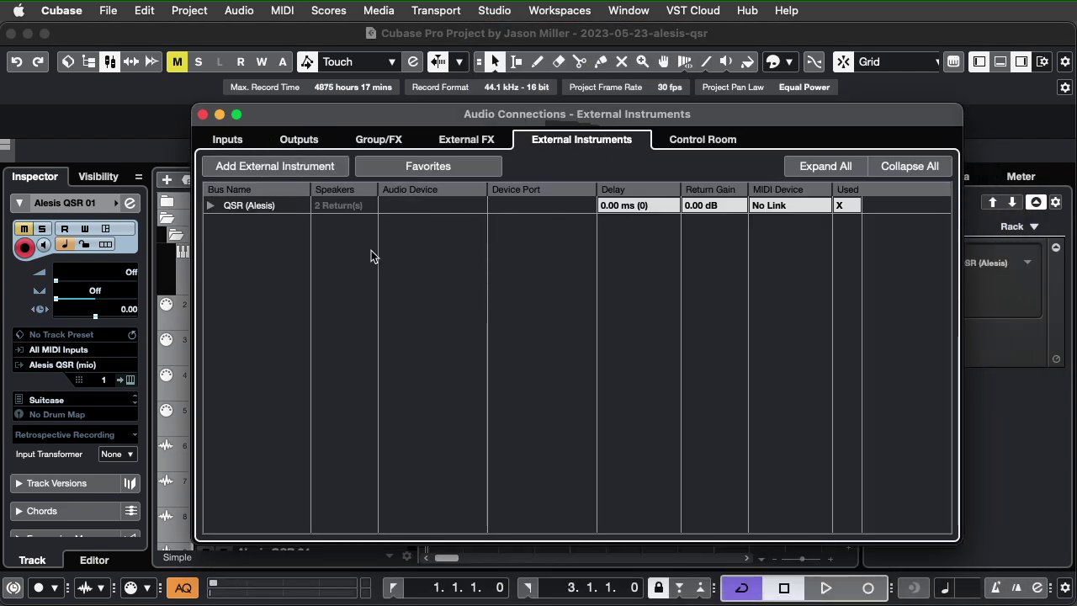
pyautogui.click(211, 205)
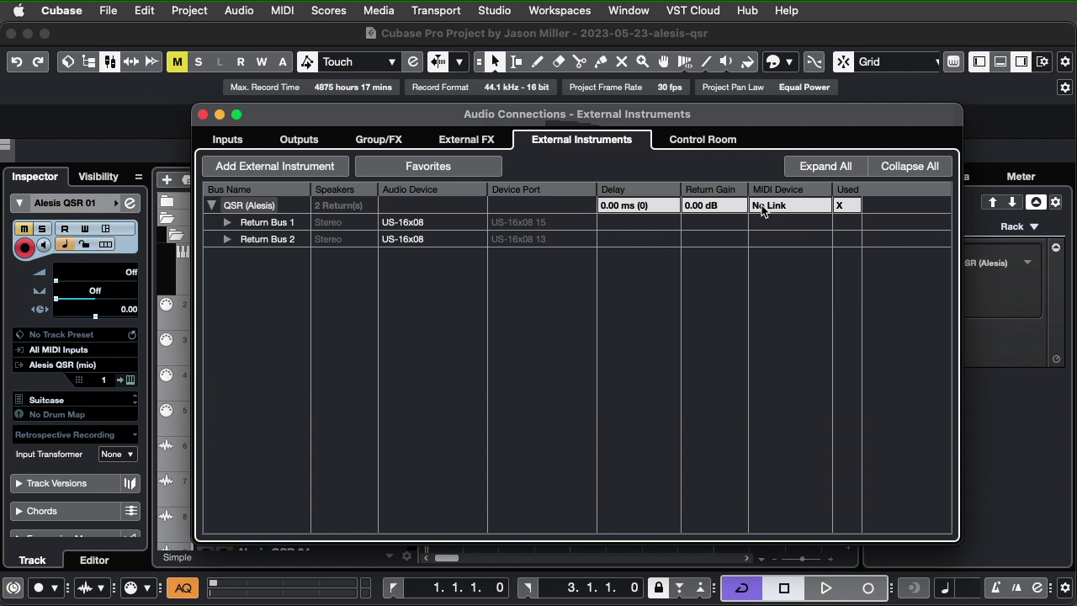
pyautogui.click(227, 240)
pyautogui.click(227, 222)
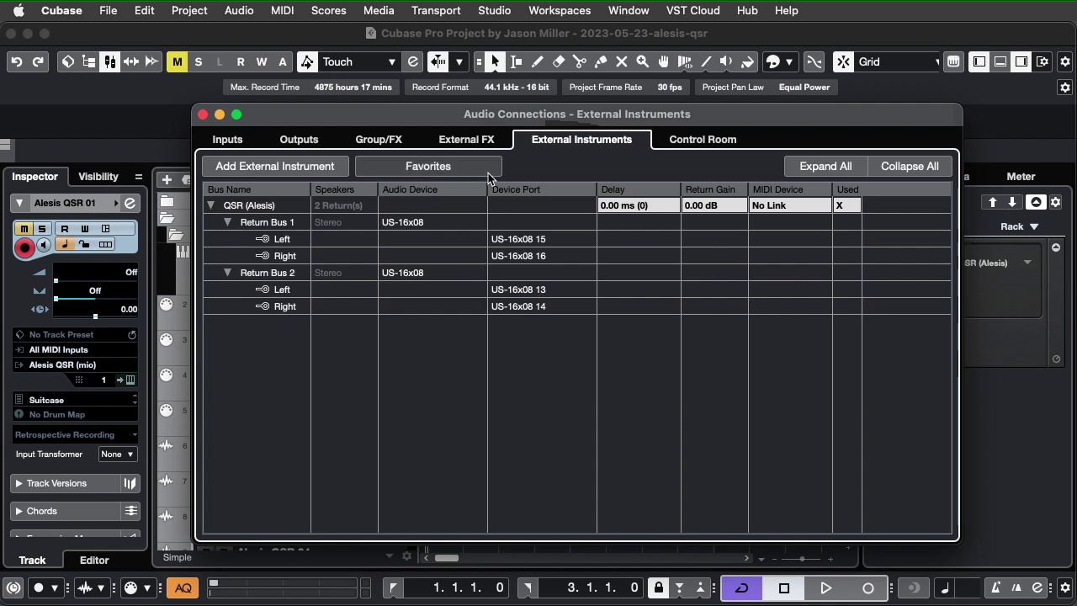
# Check the Outputs page, leaving the Synth Audio bus's left port unconnected
pyautogui.click(303, 141)
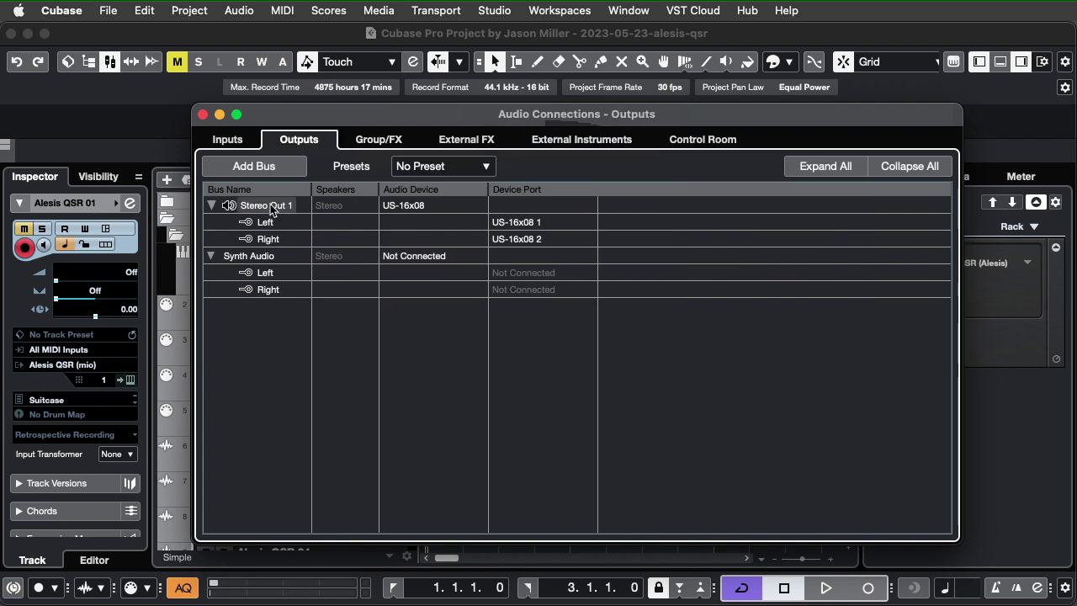
pyautogui.doubleClick(250, 256)
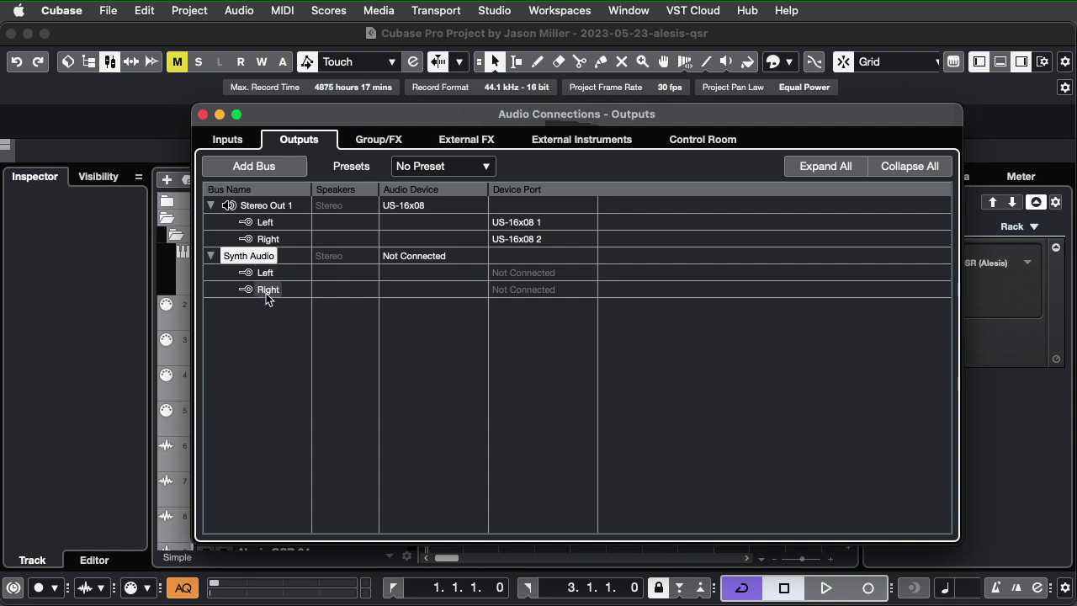
pyautogui.click(498, 274)
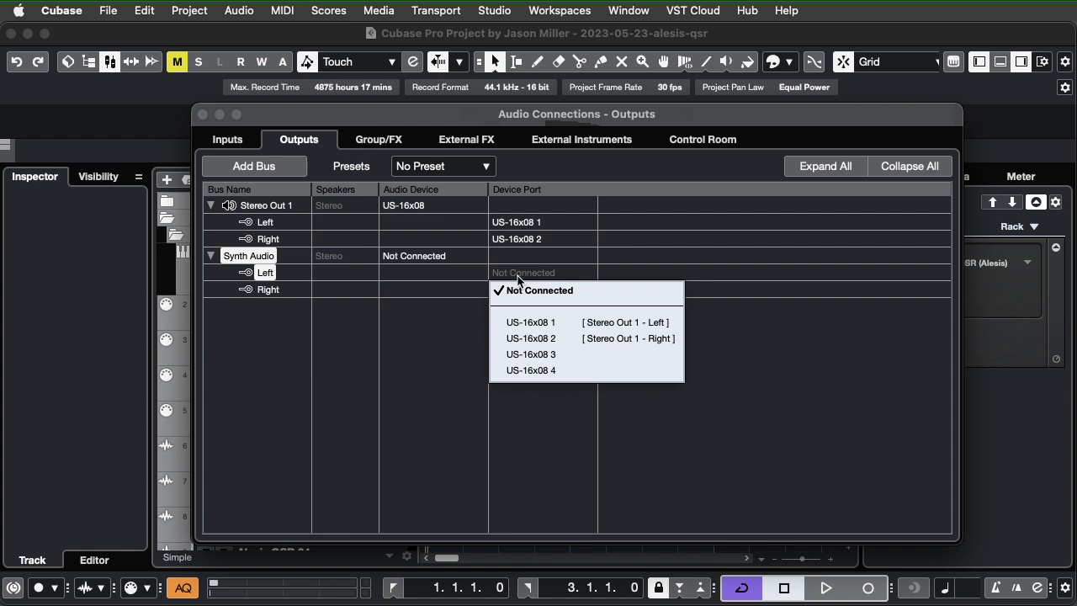
pyautogui.click(519, 276)
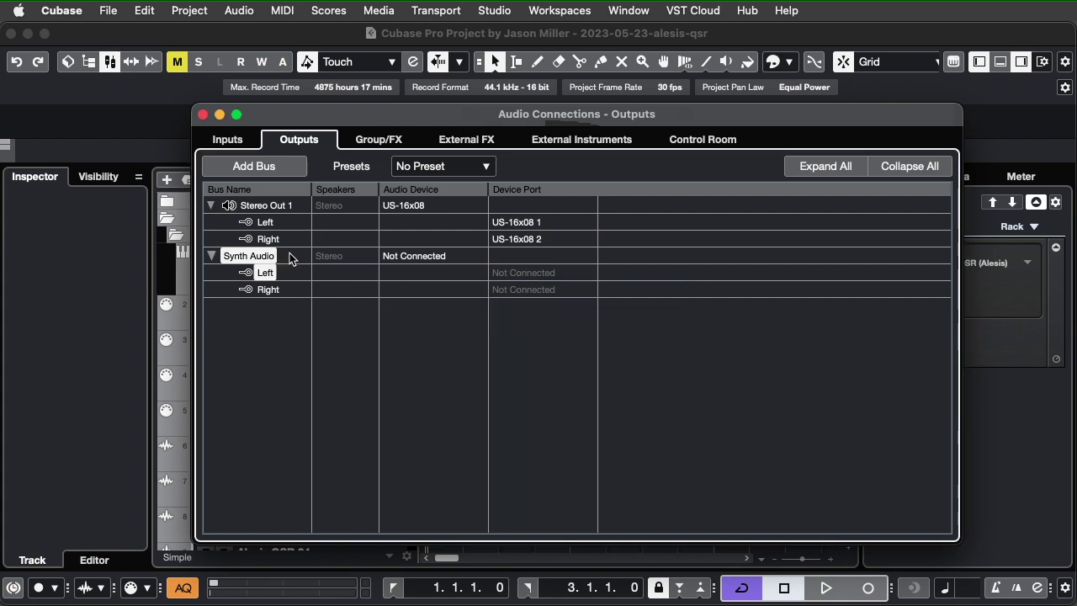
# Show the Inputs page listing Stereo Input 1 and Mic 1–8 buses
pyautogui.click(227, 141)
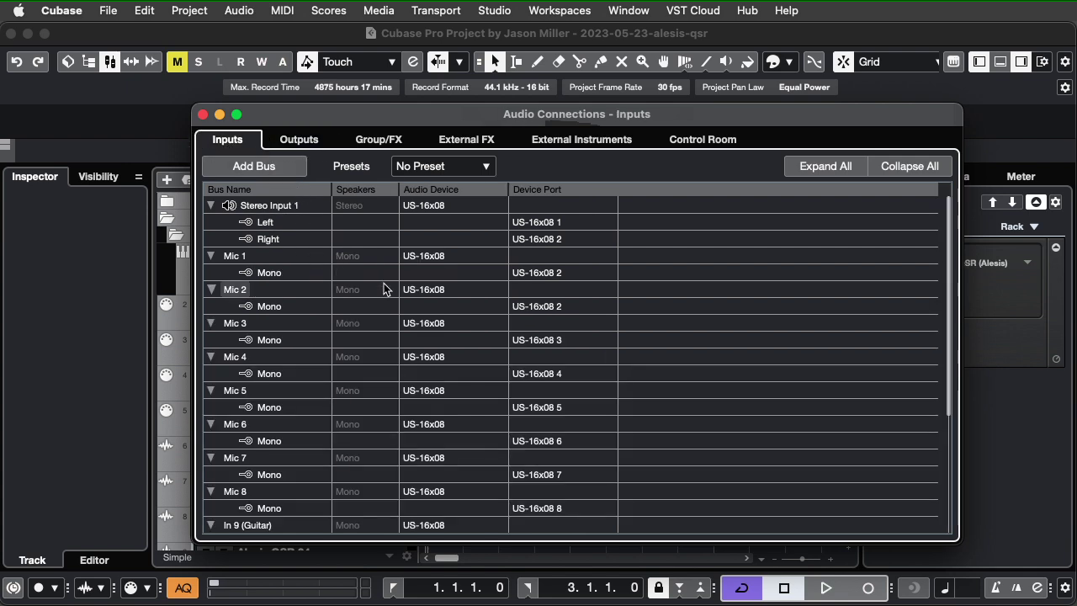
pyautogui.scroll(-5, 383, 286)
pyautogui.scroll(5, 382, 283)
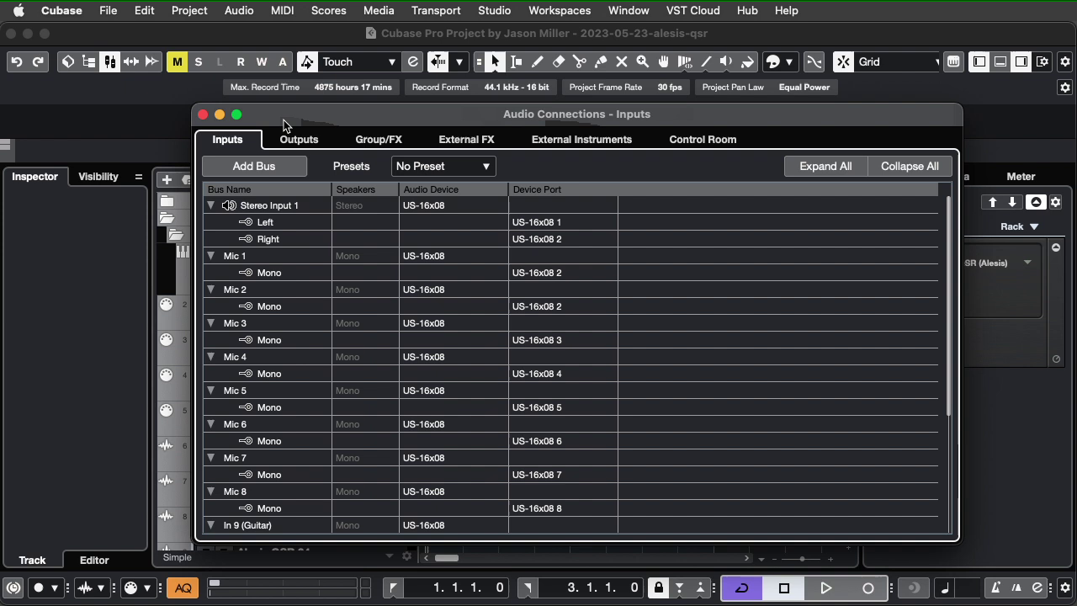
# Close Audio Connections and glance at the VST Instruments rack menu
pyautogui.click(203, 115)
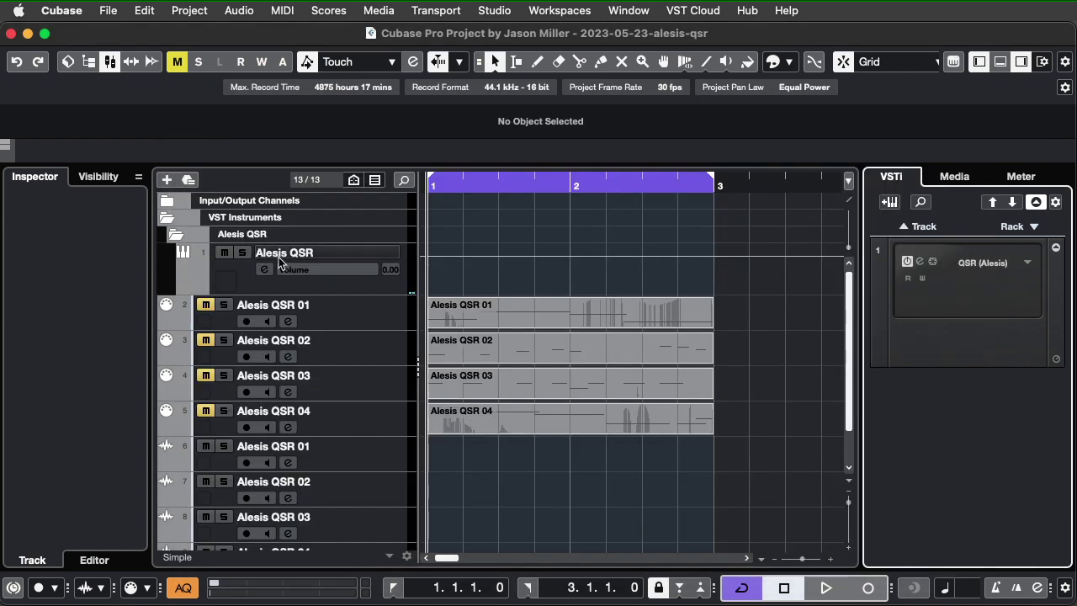
pyautogui.click(1035, 227)
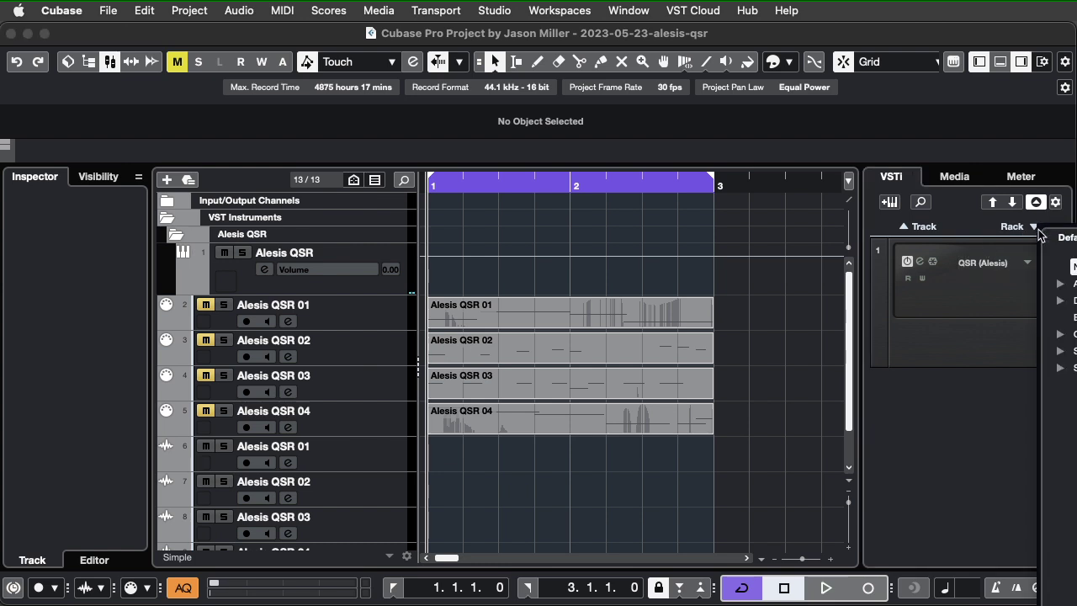
pyautogui.click(979, 229)
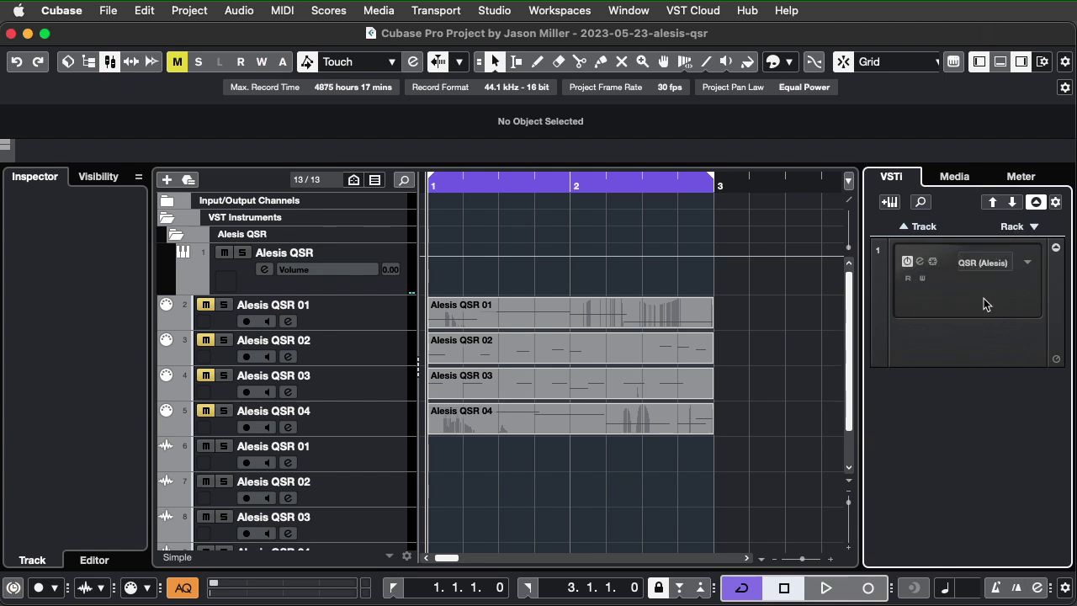
# Select the Alesis QSR 01 MIDI track via the VST Instruments and Alesis QSR folders
pyautogui.click(238, 280)
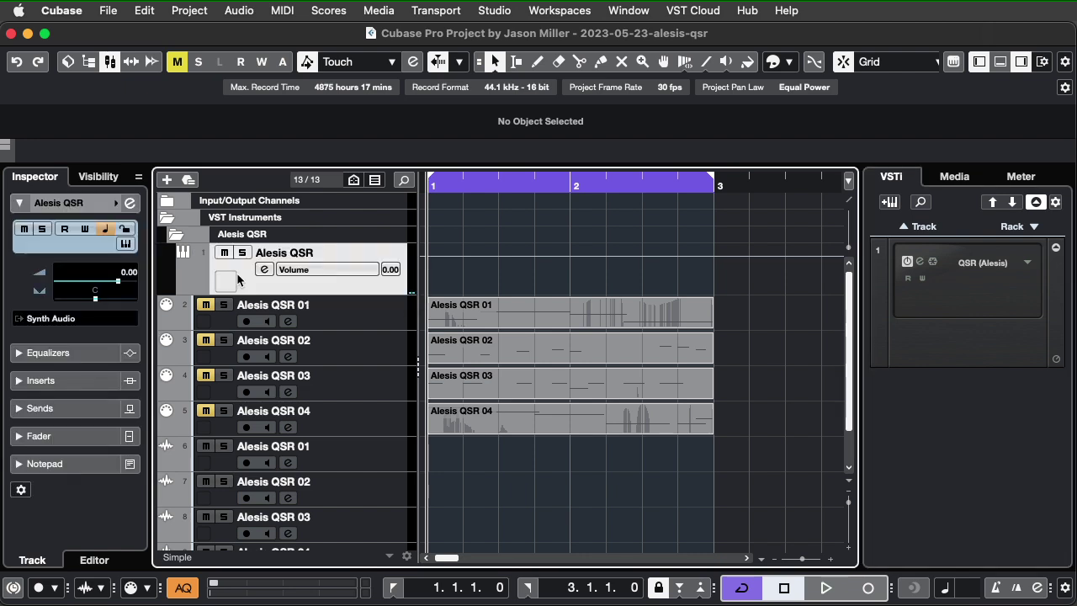
pyautogui.click(292, 218)
pyautogui.click(305, 235)
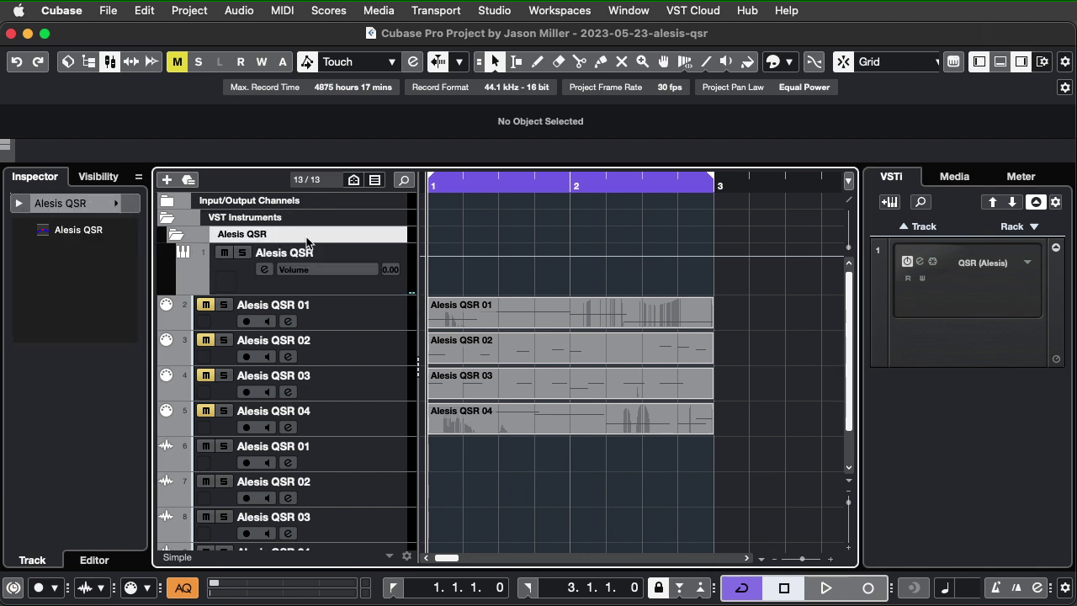
pyautogui.click(228, 278)
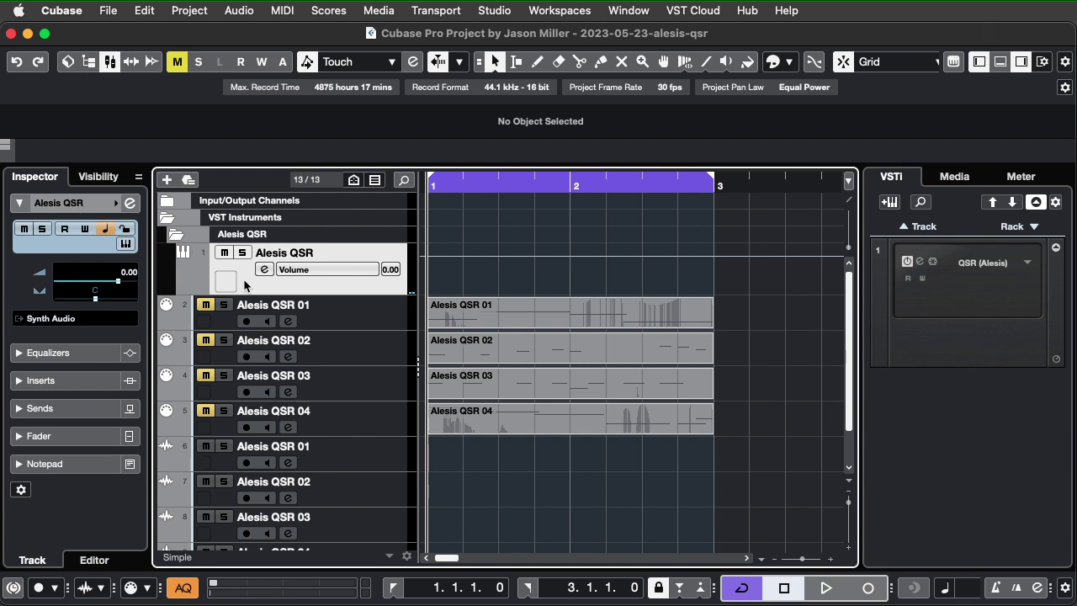
pyautogui.click(376, 311)
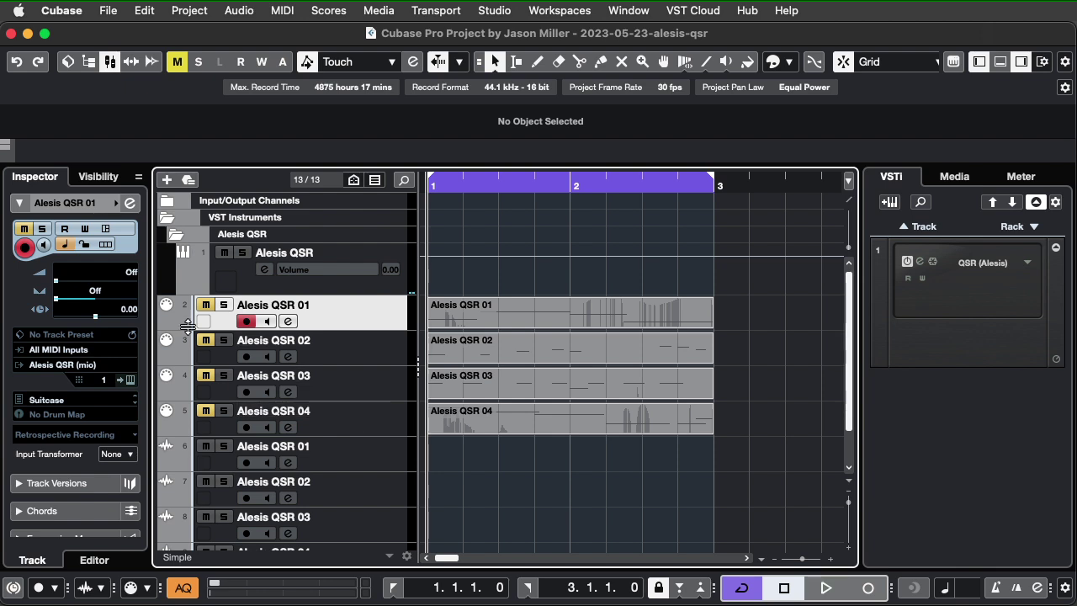
# Unmute the Alesis QSR 01 MIDI track, play it briefly, and return the playhead to bar 1
pyautogui.click(205, 305)
pyautogui.click(817, 586)
pyautogui.click(782, 588)
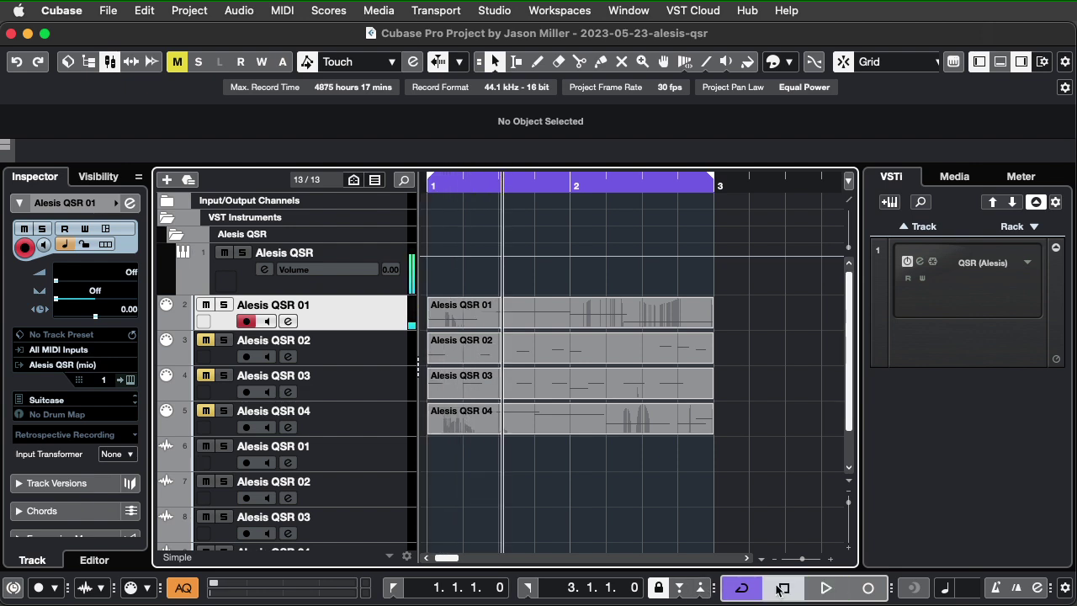
pyautogui.moveTo(495, 180); pyautogui.dragTo(432, 180)
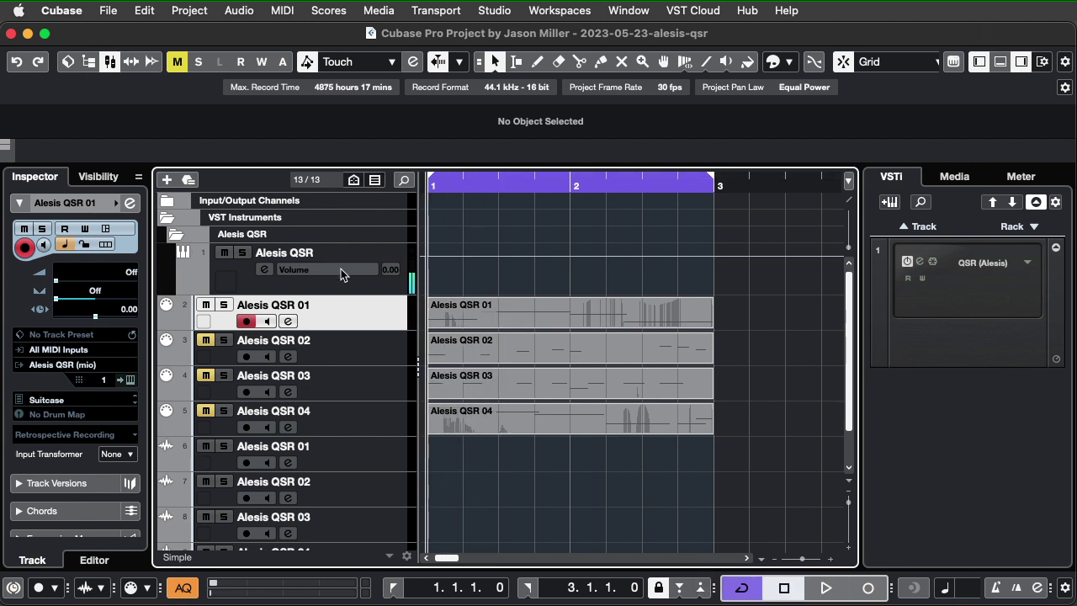
# Check the Alesis QSR 01 audio track, then reselect the Alesis QSR 01 MIDI track
pyautogui.click(359, 465)
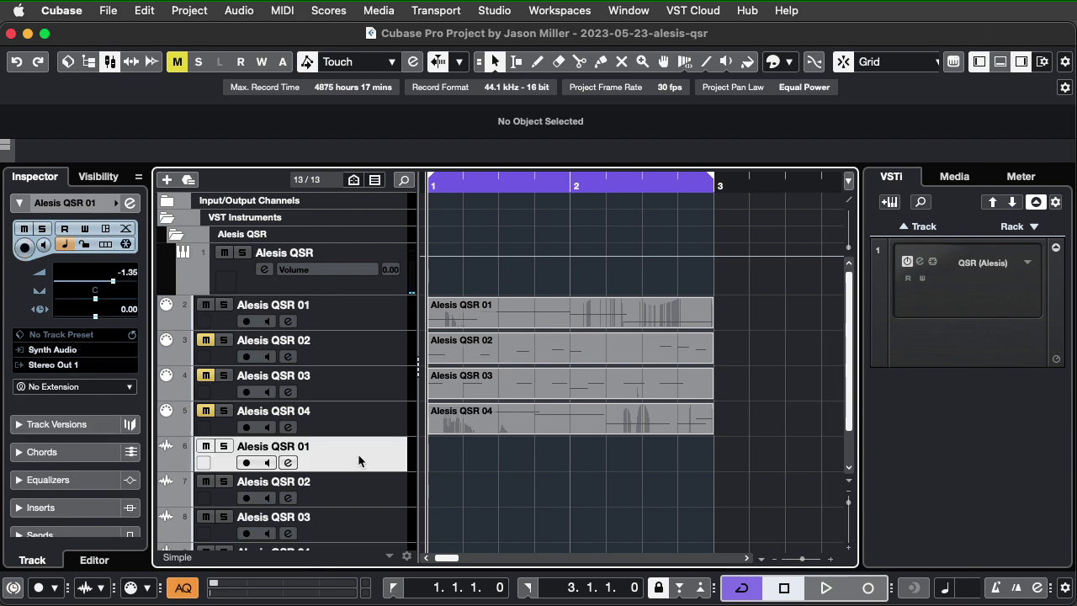
pyautogui.scroll(-2, 359, 455)
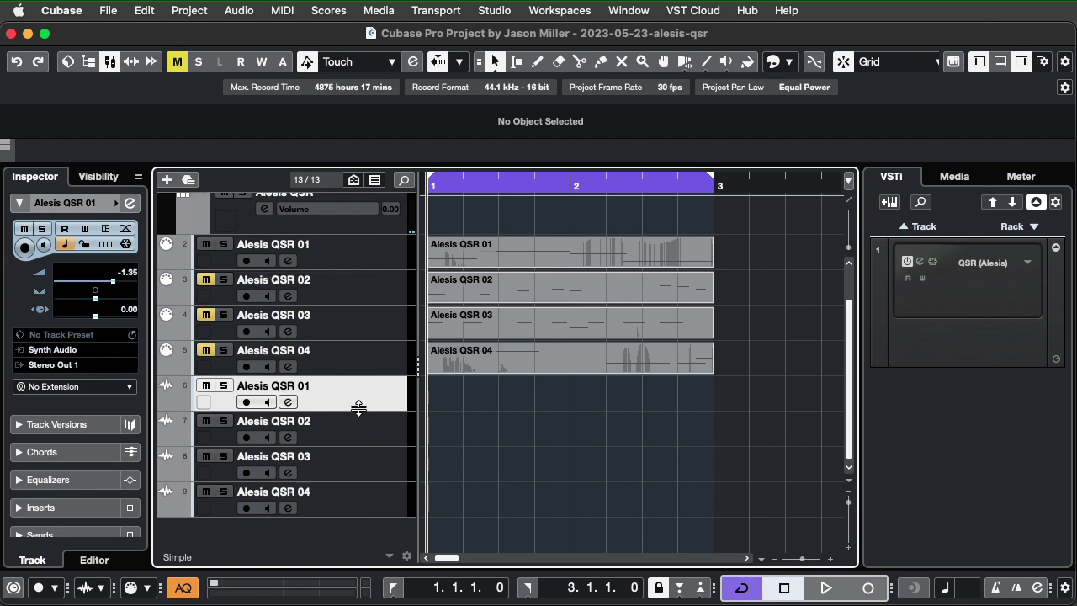
pyautogui.scroll(2, 359, 408)
pyautogui.click(385, 313)
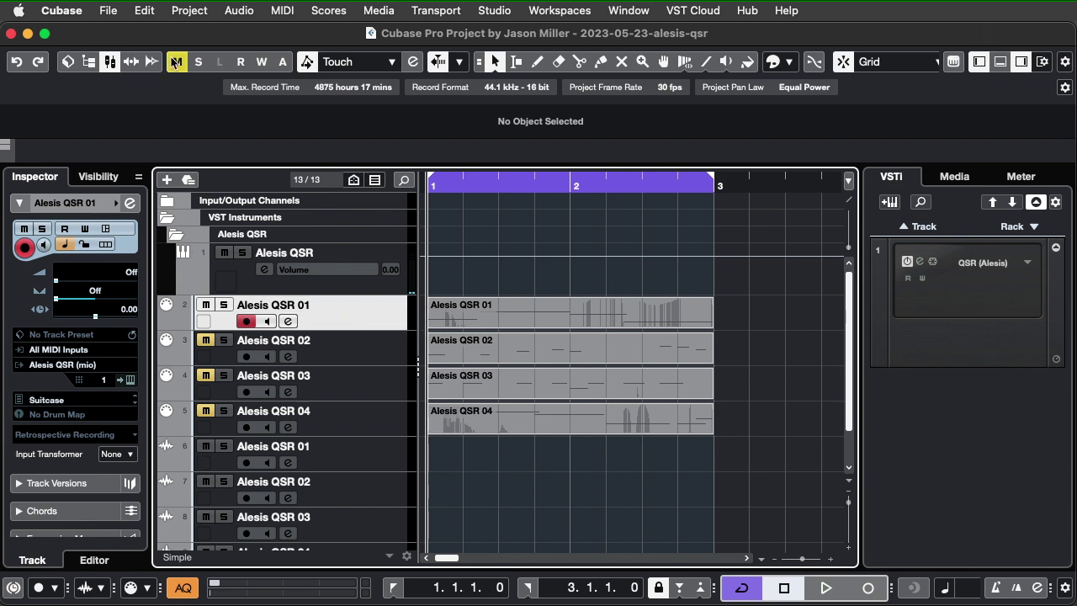
# Render the Alesis QSR 01 MIDI part with Edit > Render in Place > Render (with Current Settings)
pyautogui.click(144, 10)
pyautogui.moveTo(177, 190)
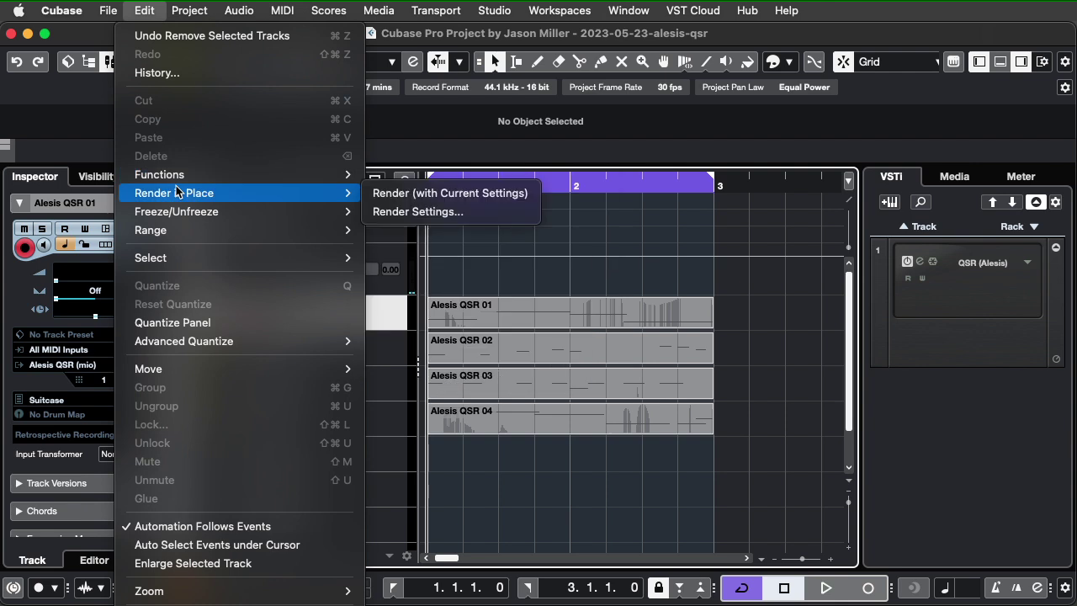
pyautogui.click(481, 195)
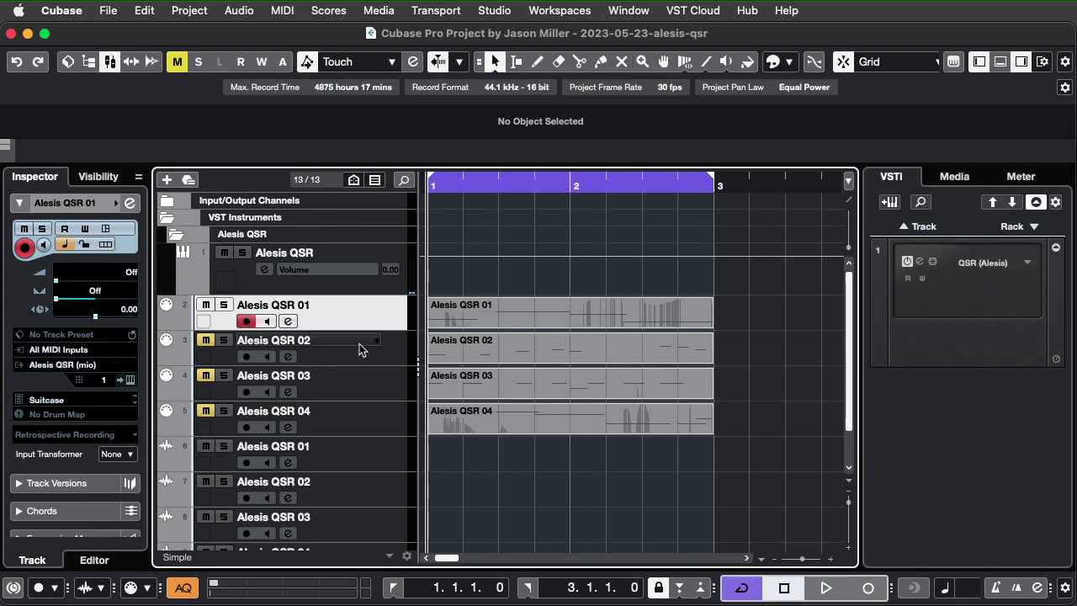
# In the Alesis QSR 01 audio track's Channel Settings, pick Synth Audio as the input source
pyautogui.click(365, 465)
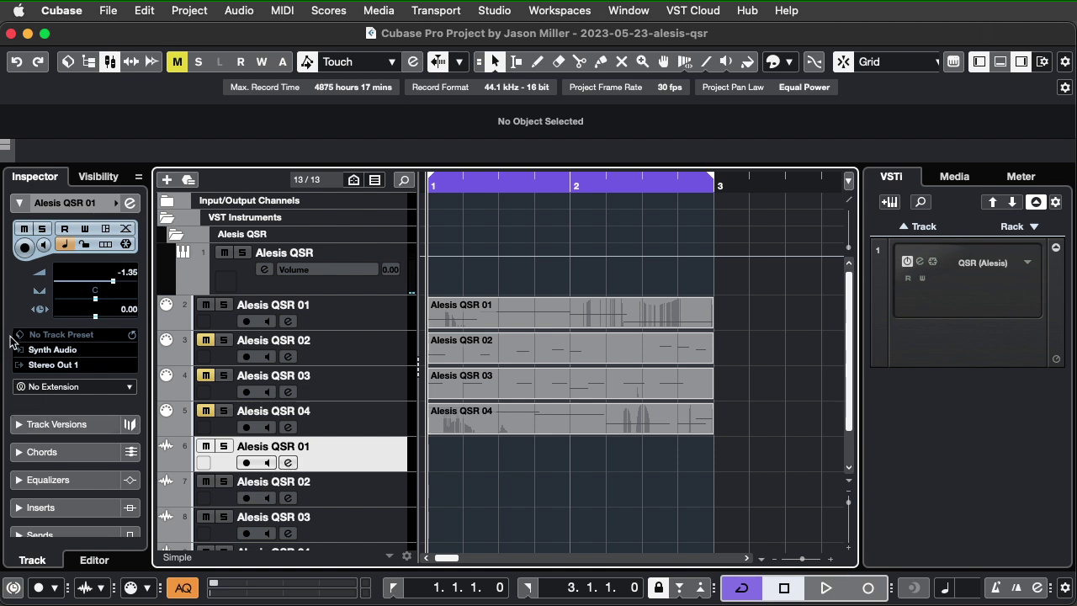
pyautogui.click(67, 351)
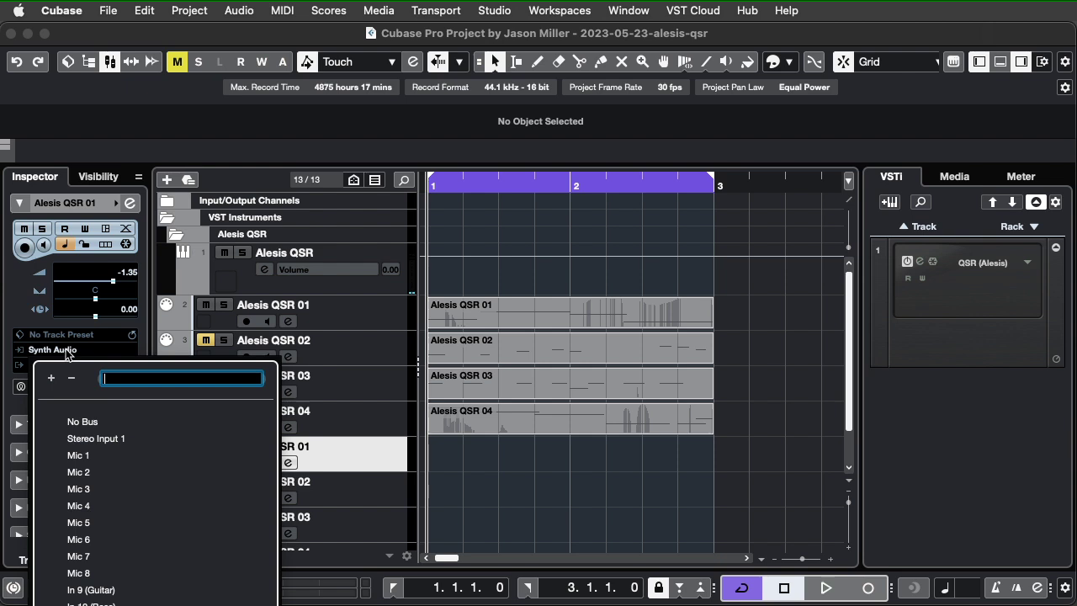
pyautogui.press('Escape')
pyautogui.click(289, 463)
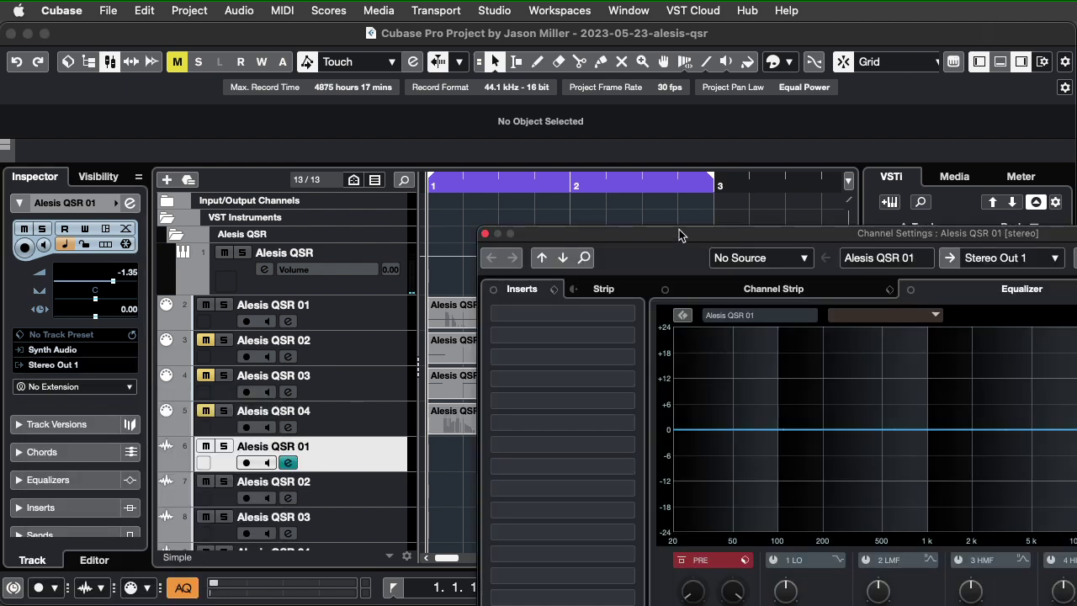
pyautogui.moveTo(679, 229); pyautogui.dragTo(286, 111)
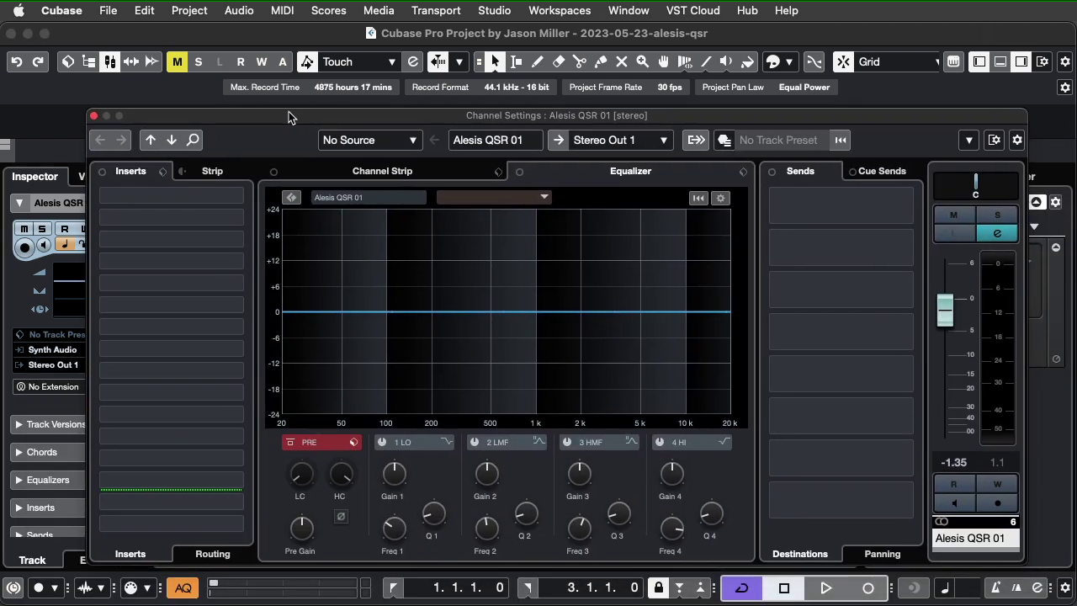
pyautogui.click(392, 143)
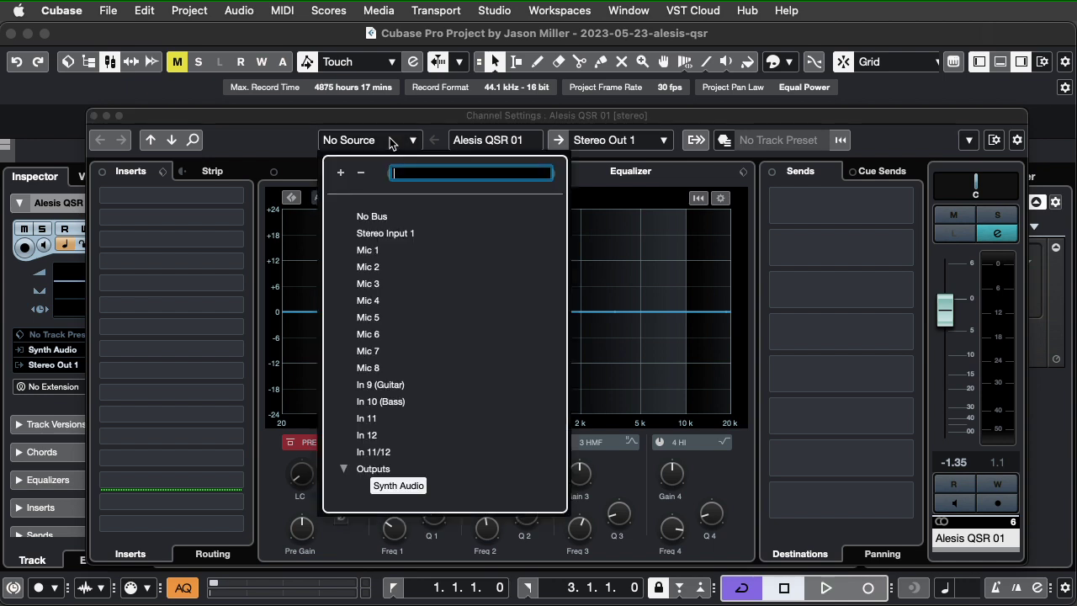
pyautogui.click(408, 486)
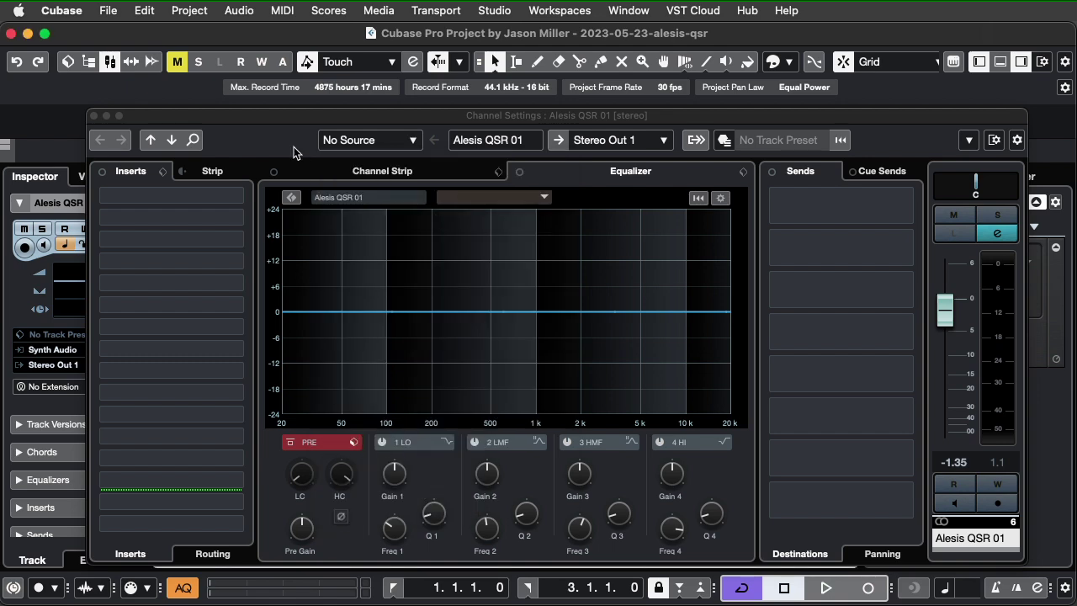
# Close the Alesis QSR 01 Channel Settings and check the Alesis QSR 02 and 03 audio tracks
pyautogui.click(95, 116)
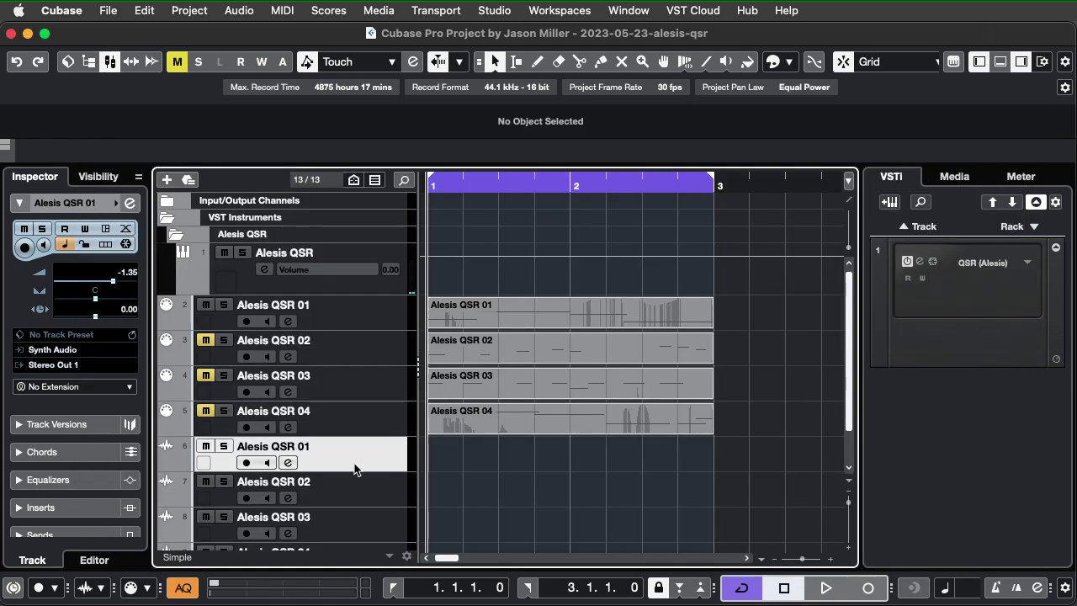
pyautogui.click(354, 505)
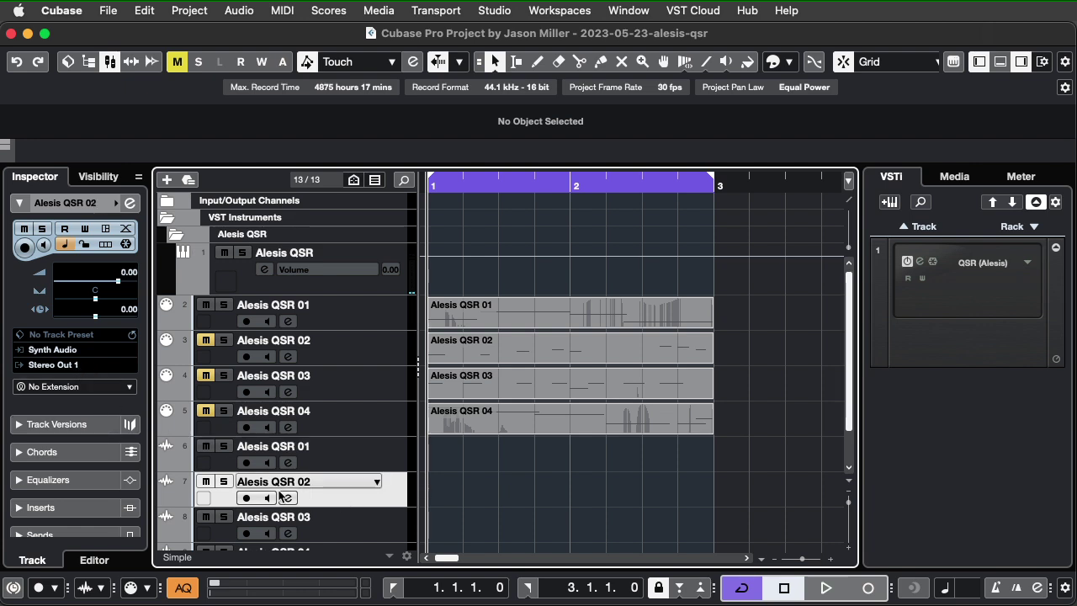
pyautogui.click(368, 533)
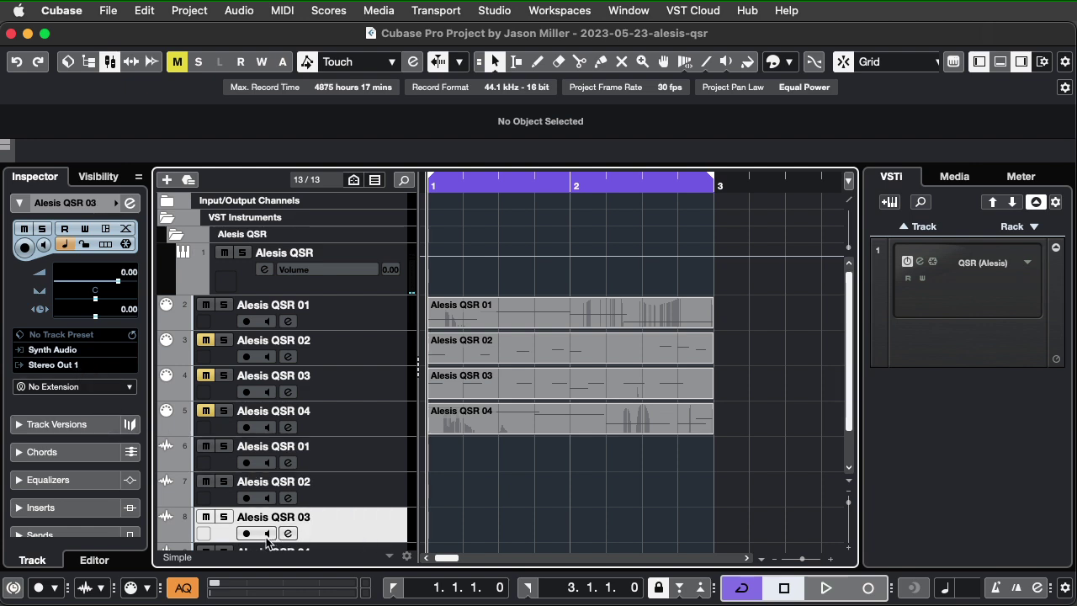
pyautogui.scroll(-1, 352, 464)
pyautogui.scroll(-3, 352, 464)
# Set the Alesis QSR 04 audio track's output to Stereo Out 1, keeping Synth Audio as input
pyautogui.click(344, 507)
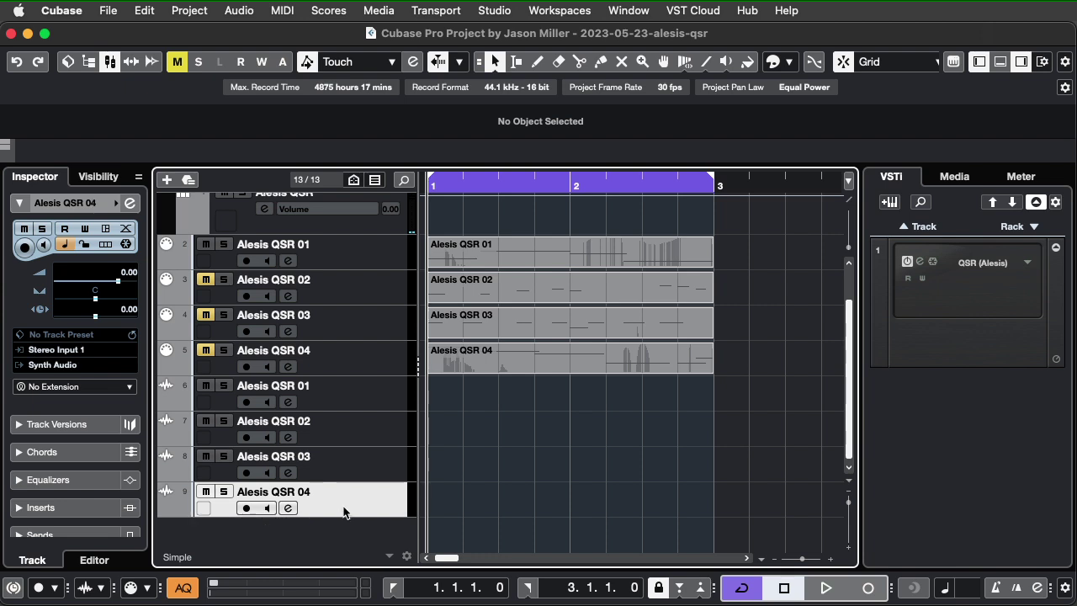
pyautogui.click(295, 509)
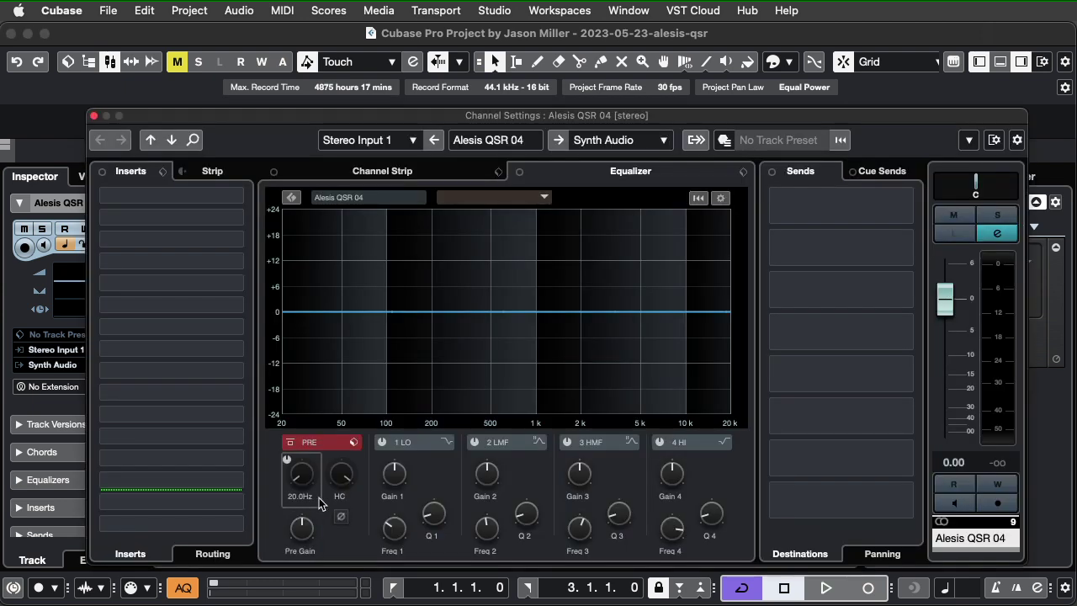
pyautogui.click(412, 141)
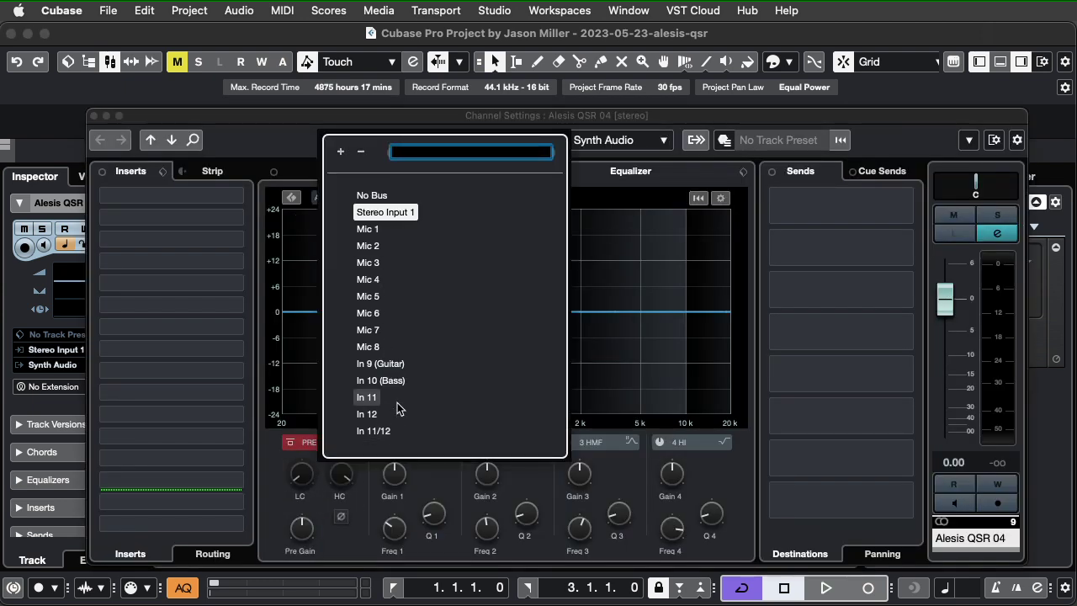
pyautogui.click(359, 113)
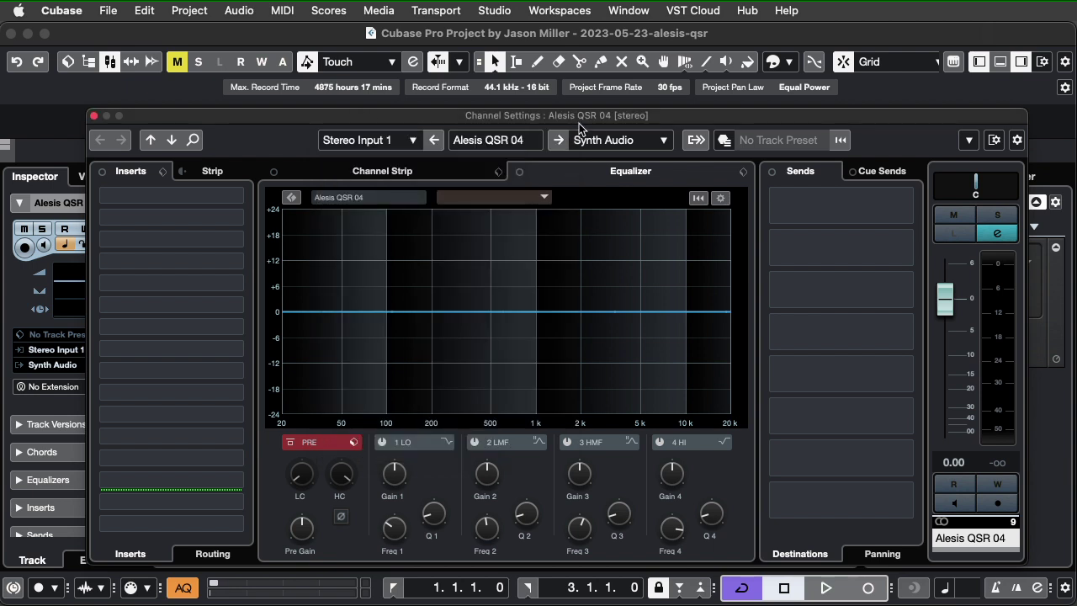
pyautogui.click(642, 141)
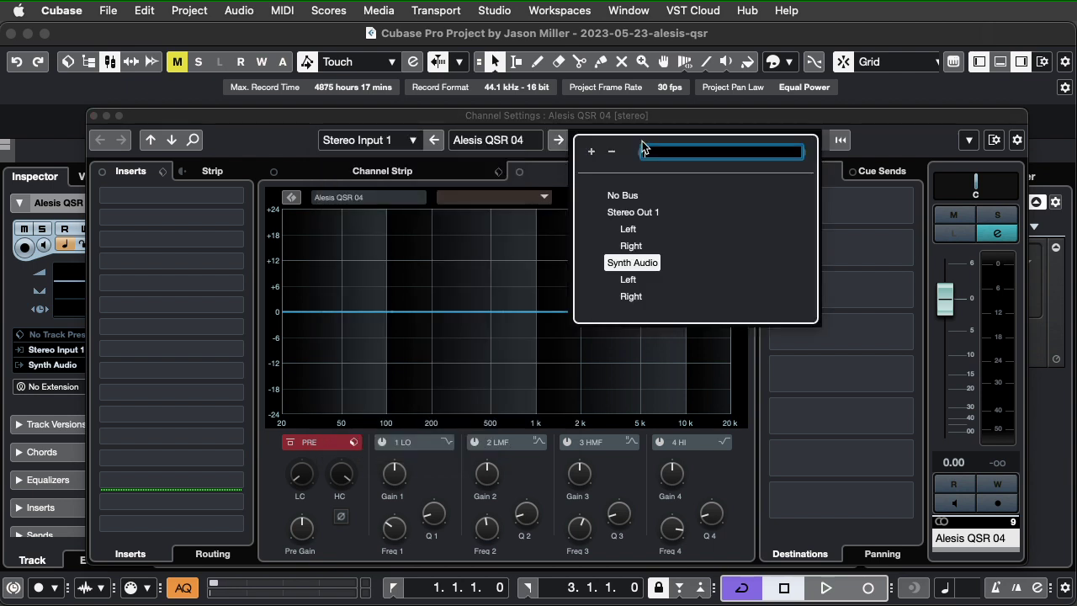
pyautogui.click(648, 216)
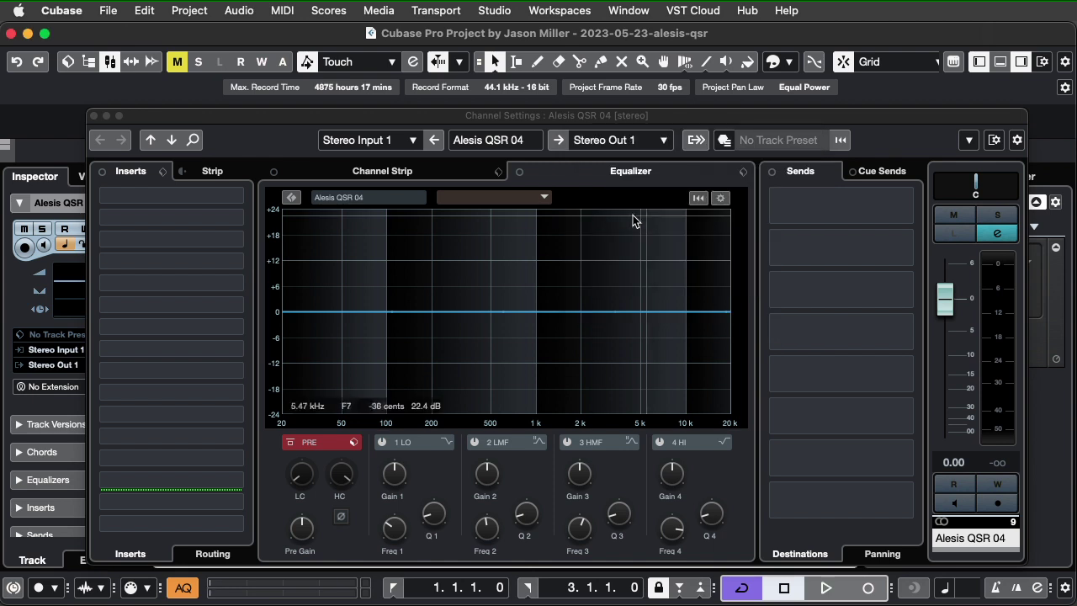
pyautogui.click(385, 140)
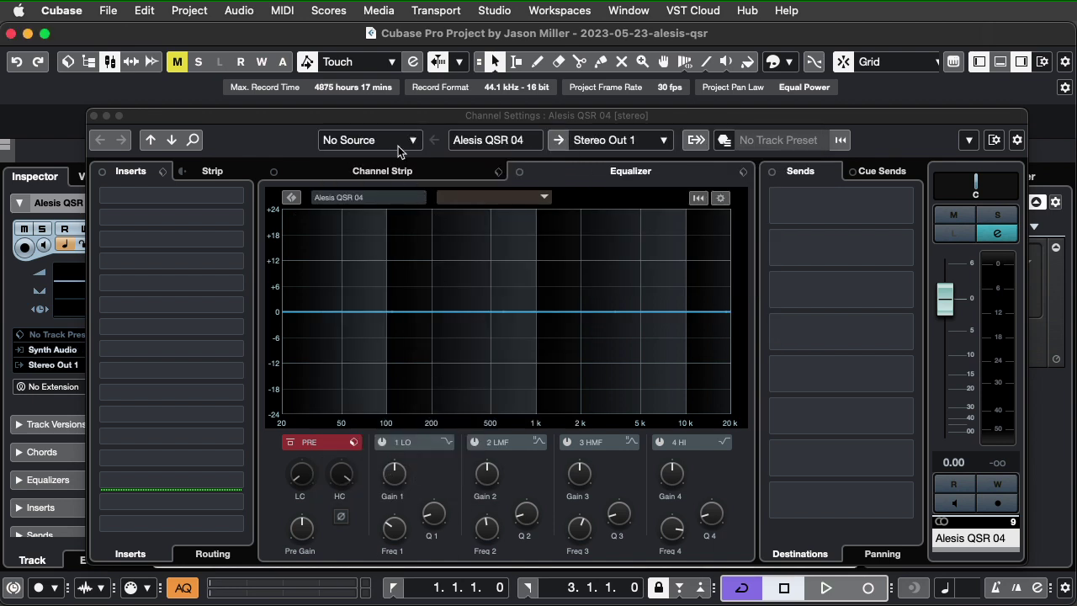
pyautogui.click(93, 115)
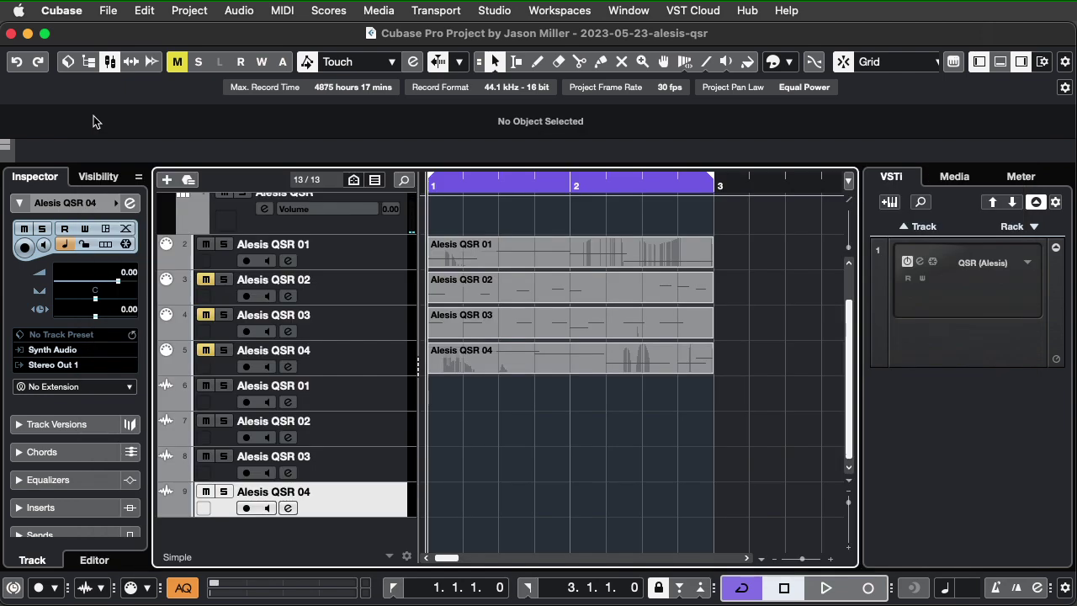
# Mute the Alesis QSR 04 audio track and turn on monitoring for the Alesis QSR 01 audio track
pyautogui.click(381, 472)
pyautogui.click(372, 436)
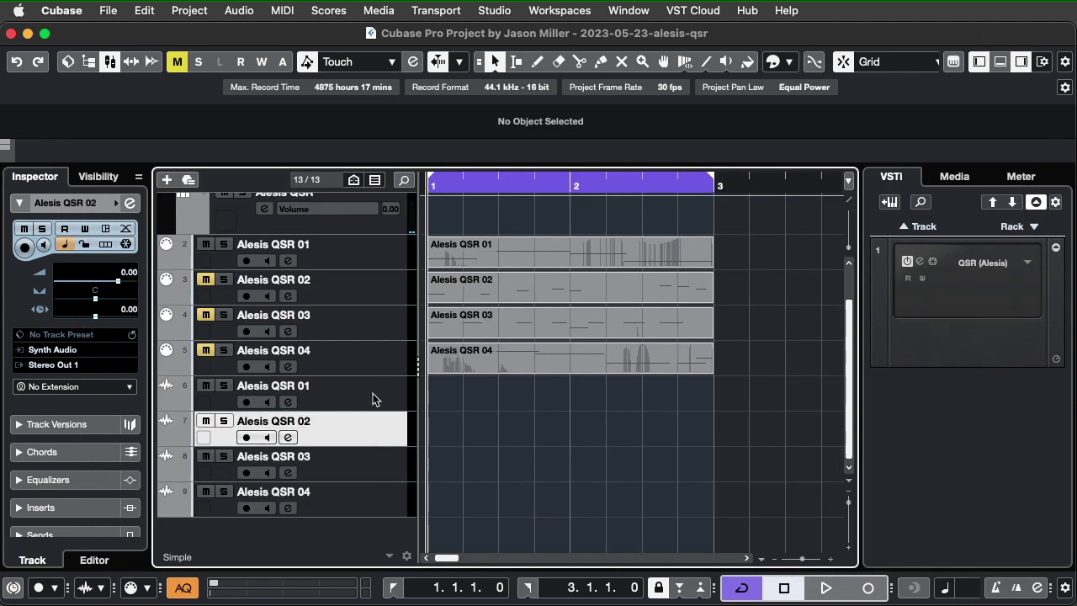
pyautogui.click(373, 400)
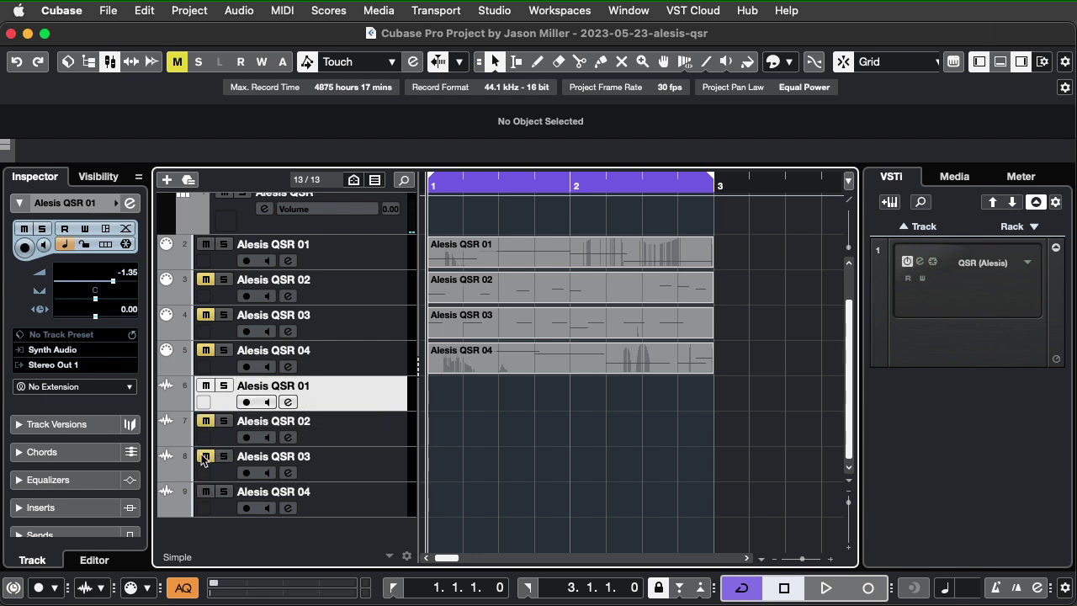
pyautogui.click(205, 491)
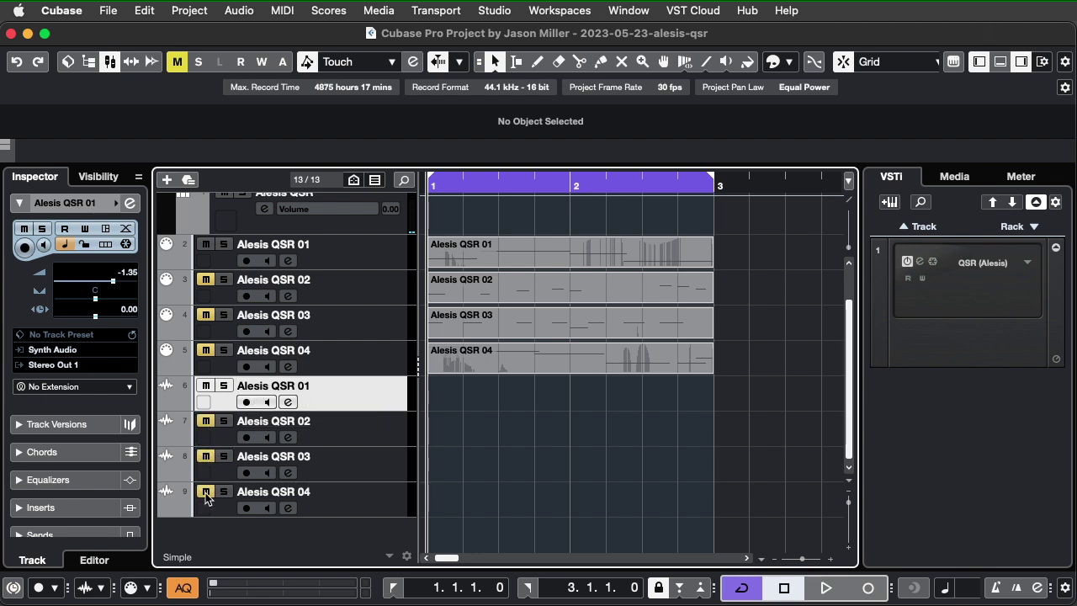
pyautogui.click(267, 403)
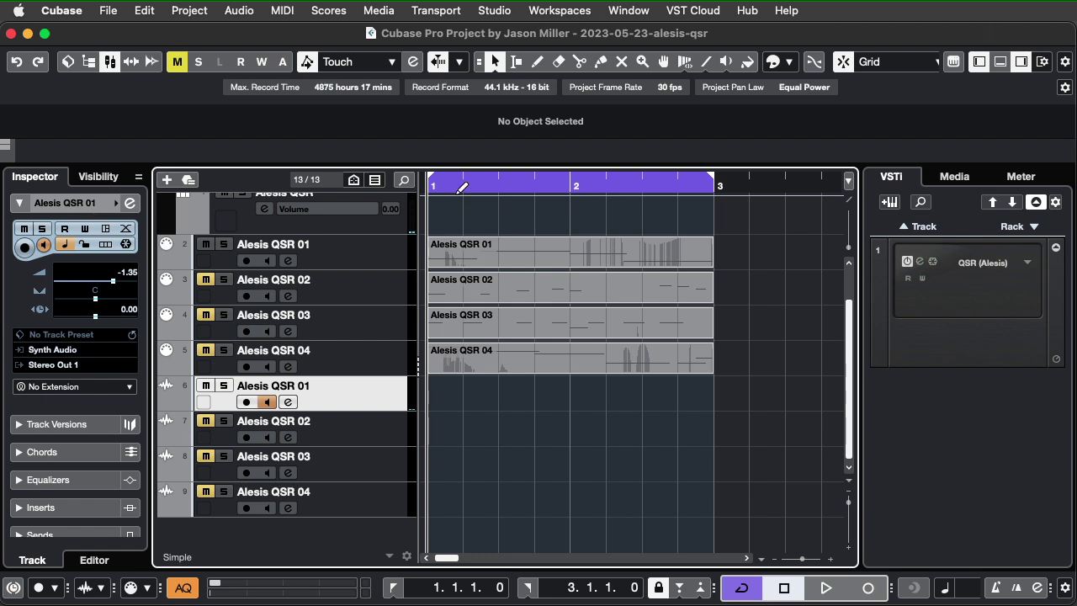
# Confirm the Alesis QSR instrument track's output stays on Synth Audio in its Channel Settings
pyautogui.scroll(3, 452, 349)
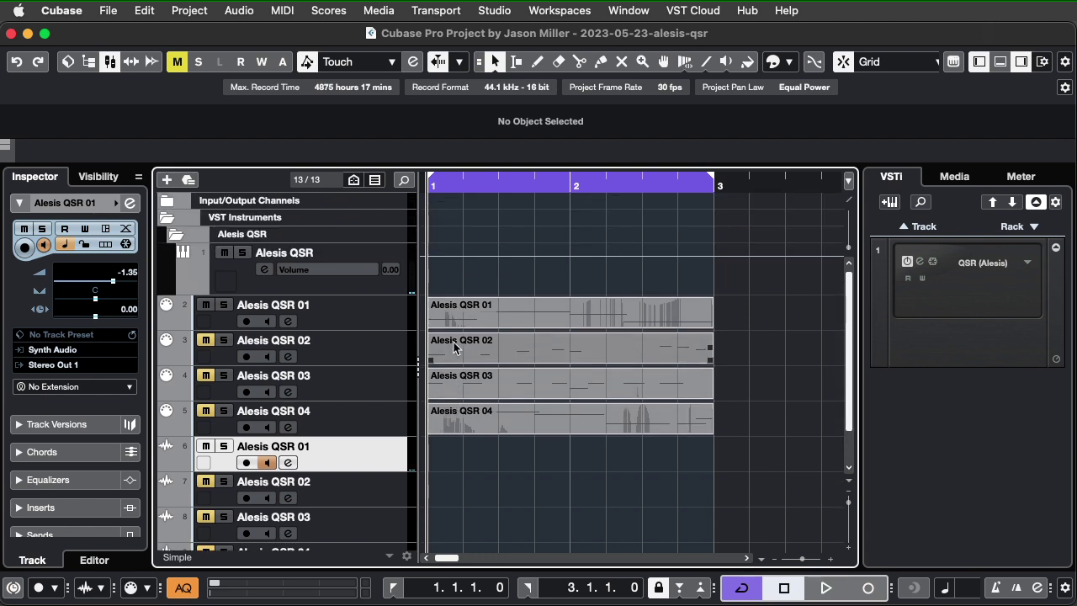
pyautogui.click(317, 290)
pyautogui.click(265, 270)
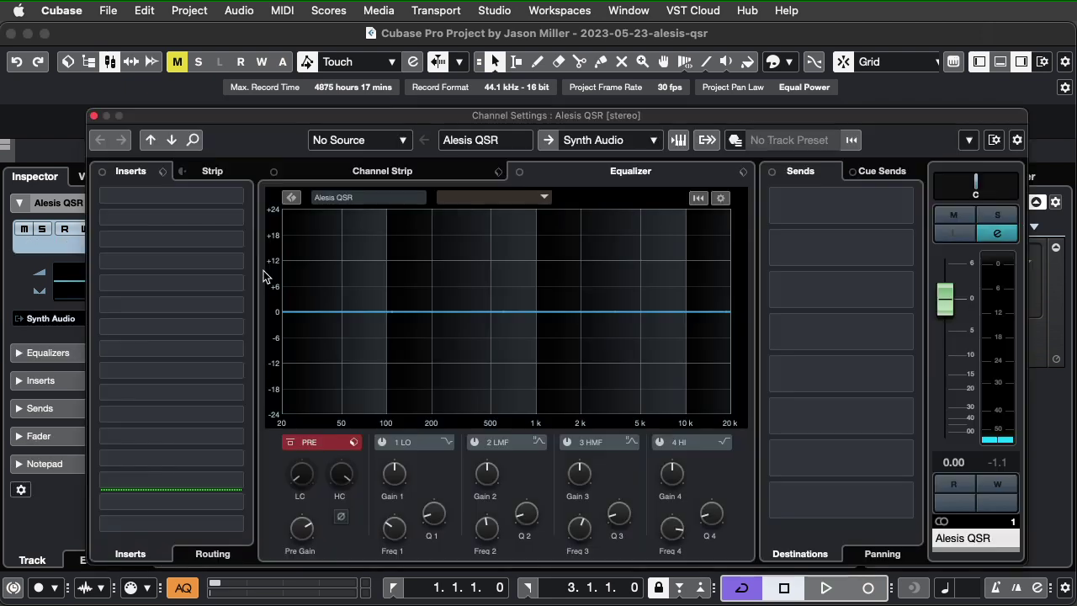
pyautogui.click(654, 144)
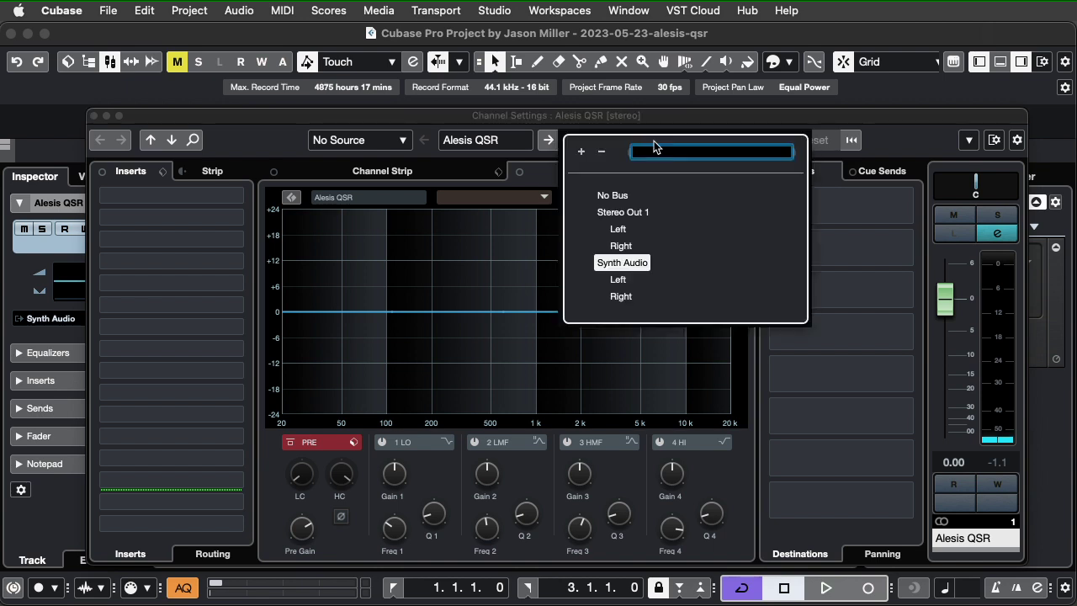
pyautogui.click(341, 122)
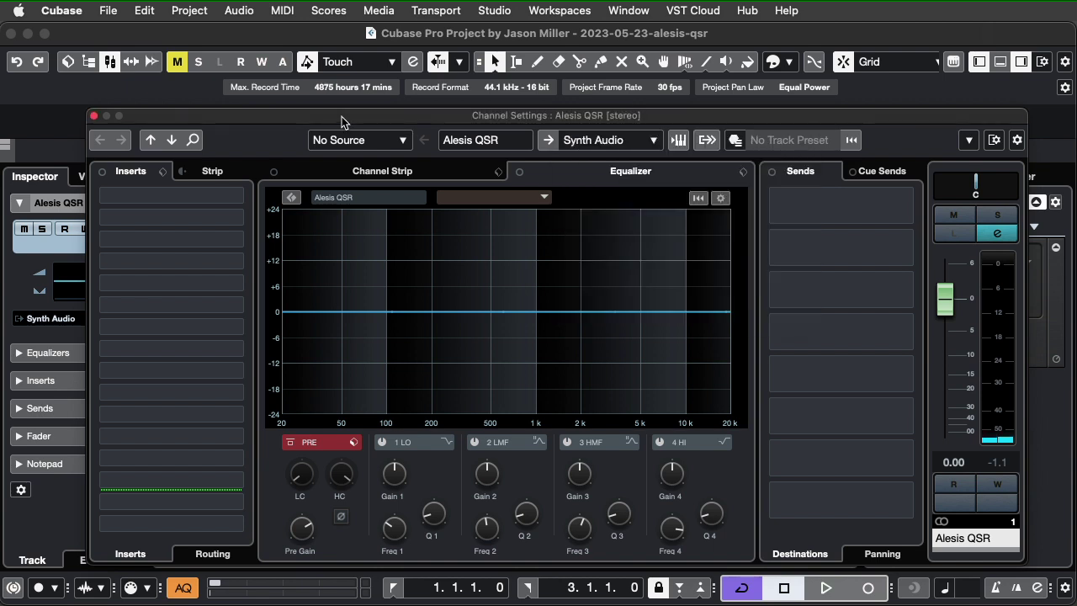
pyautogui.click(94, 116)
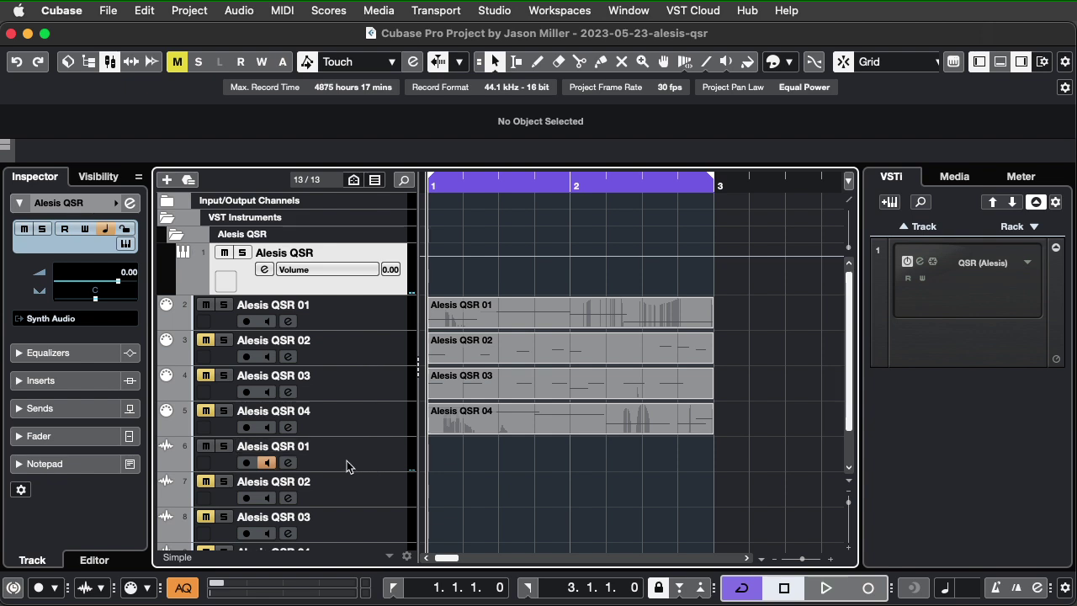
# Arm the Alesis QSR 01 audio track, record its take, and play it back
pyautogui.click(247, 462)
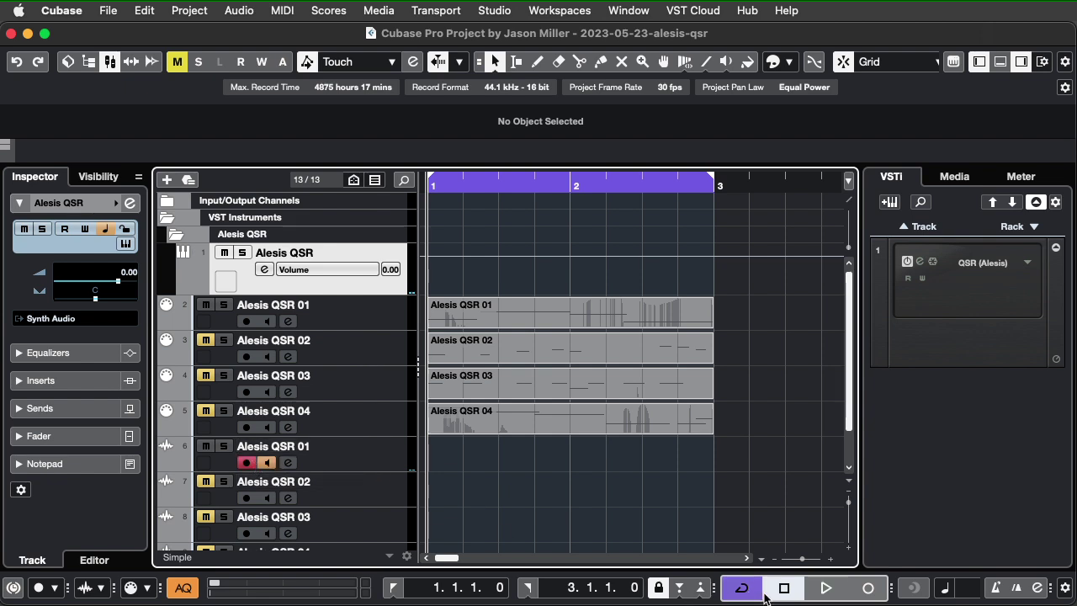
pyautogui.click(870, 590)
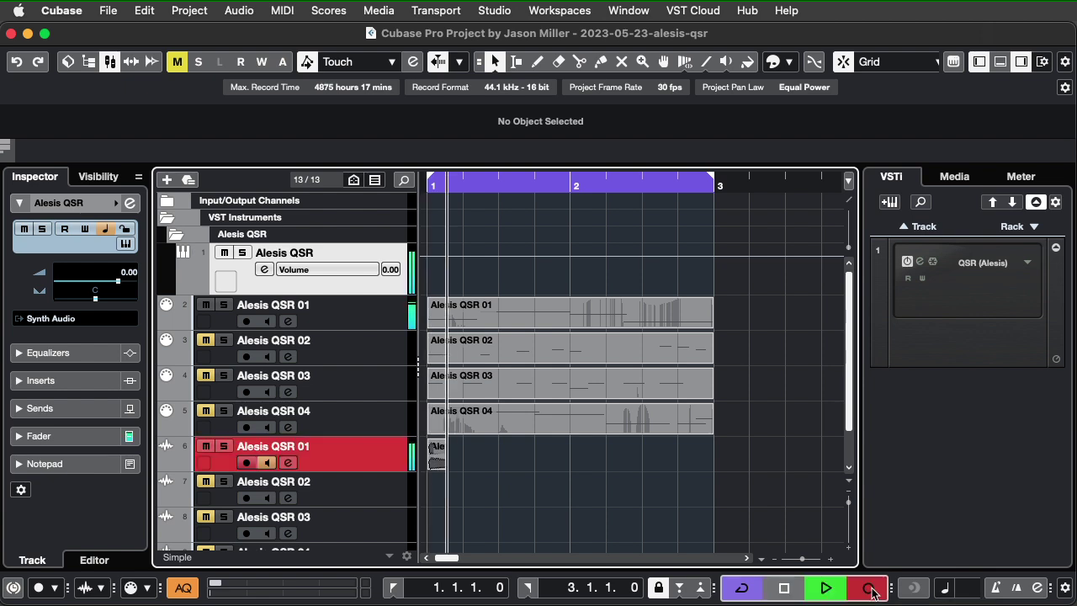
pyautogui.click(784, 589)
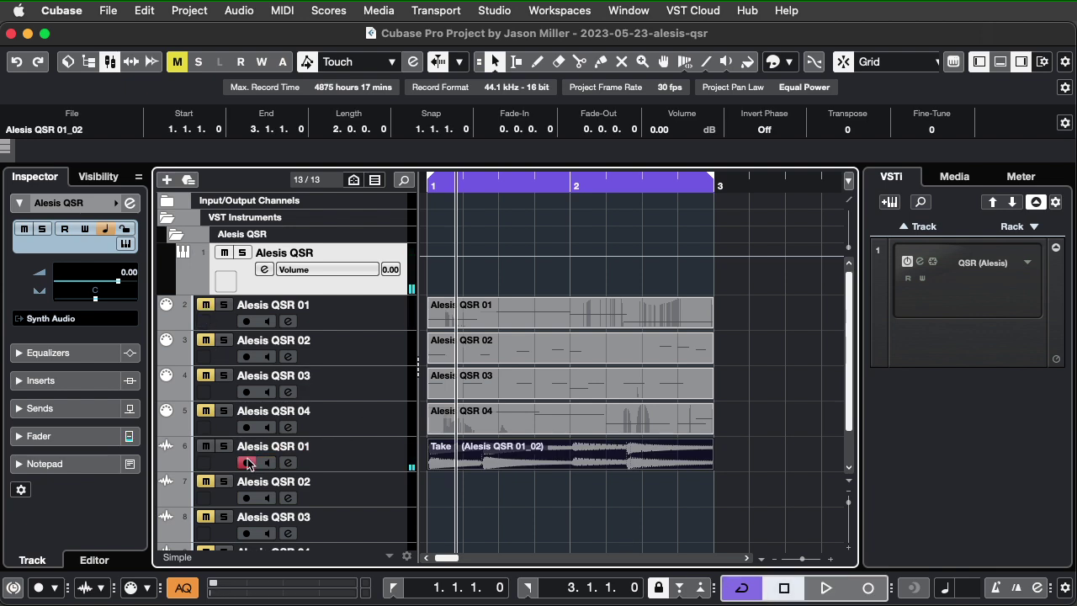
pyautogui.click(824, 588)
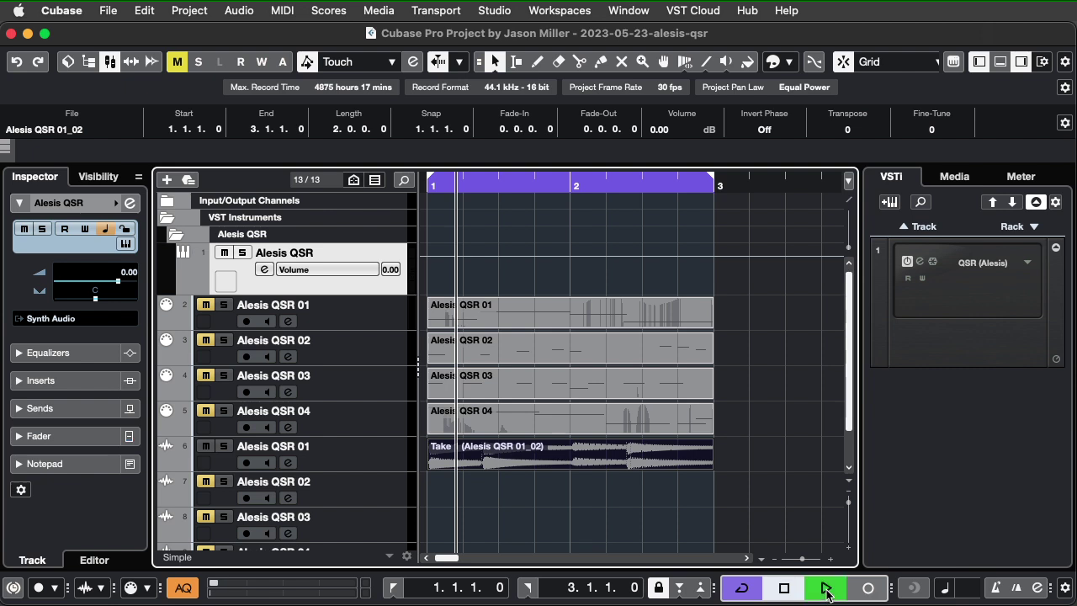
pyautogui.click(784, 588)
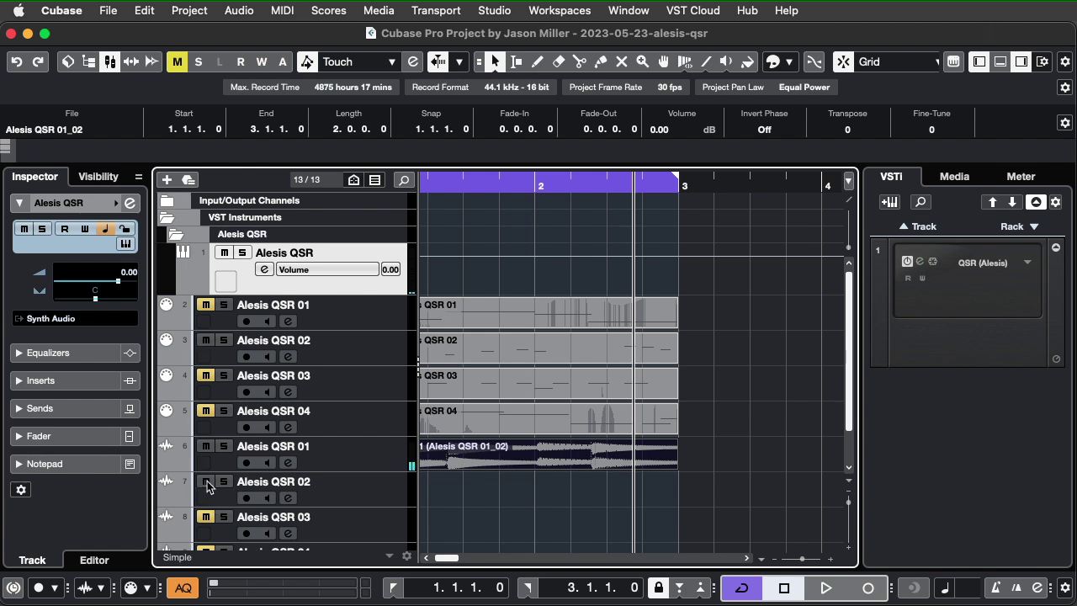
# Arm Alesis QSR 02 audio, record its take from the project start, then unmute Alesis QSR 01 audio
pyautogui.click(247, 497)
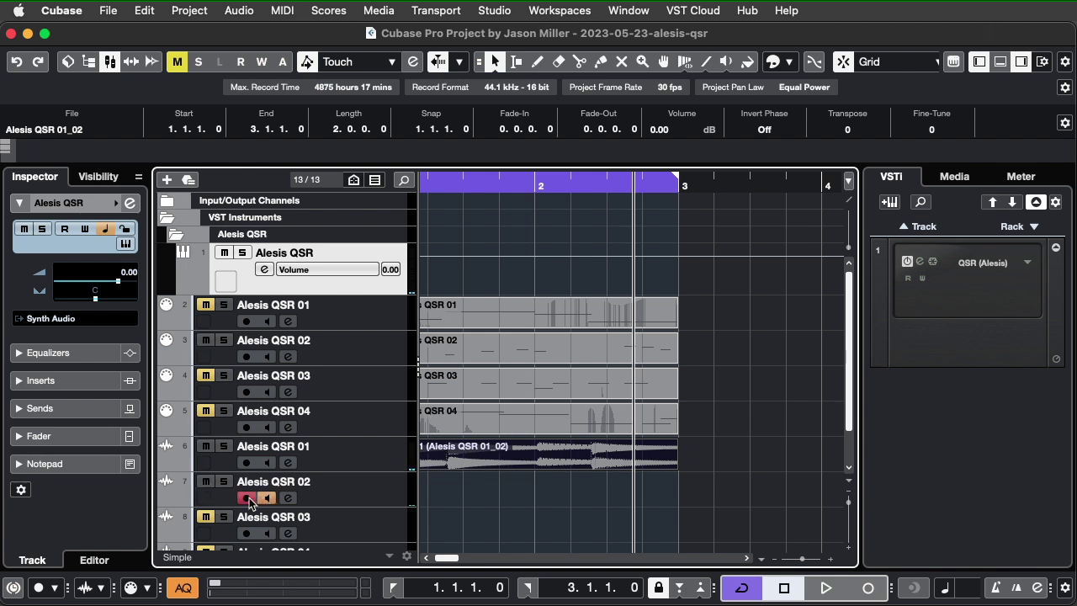
pyautogui.click(490, 182)
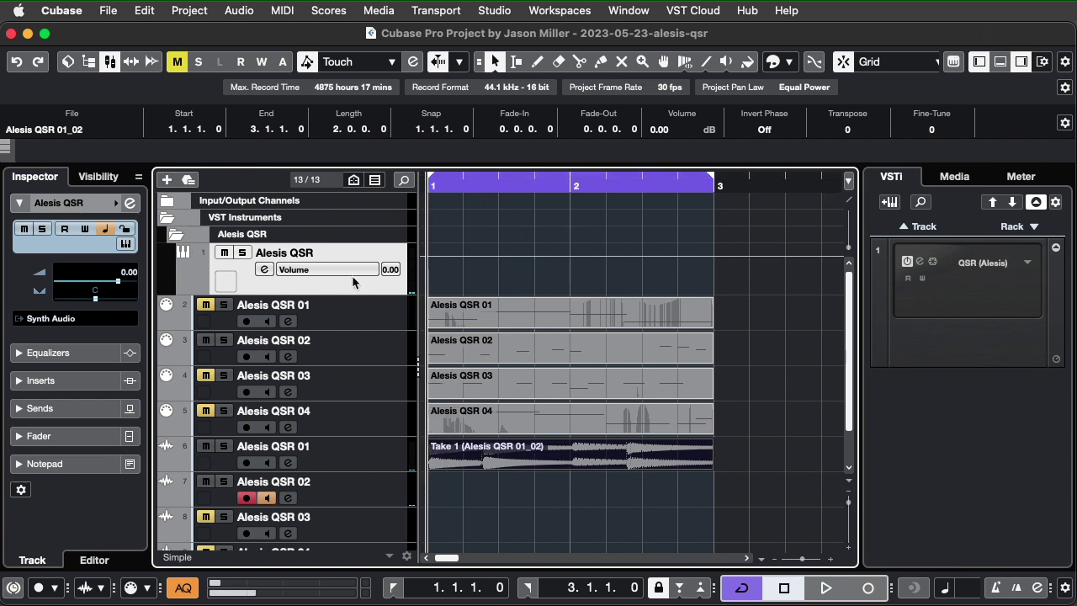
pyautogui.click(867, 588)
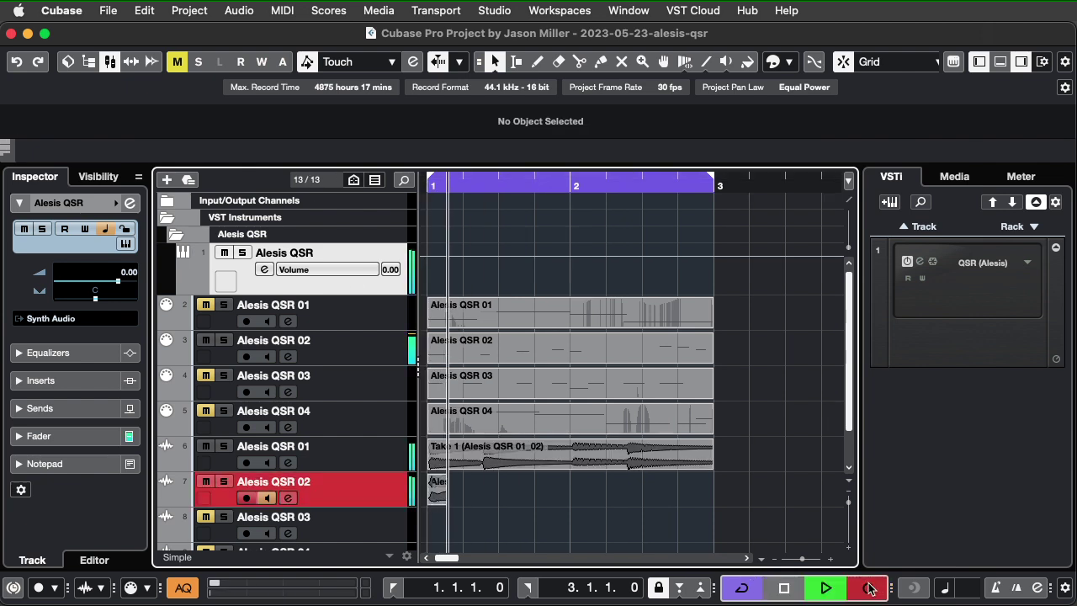
pyautogui.click(785, 588)
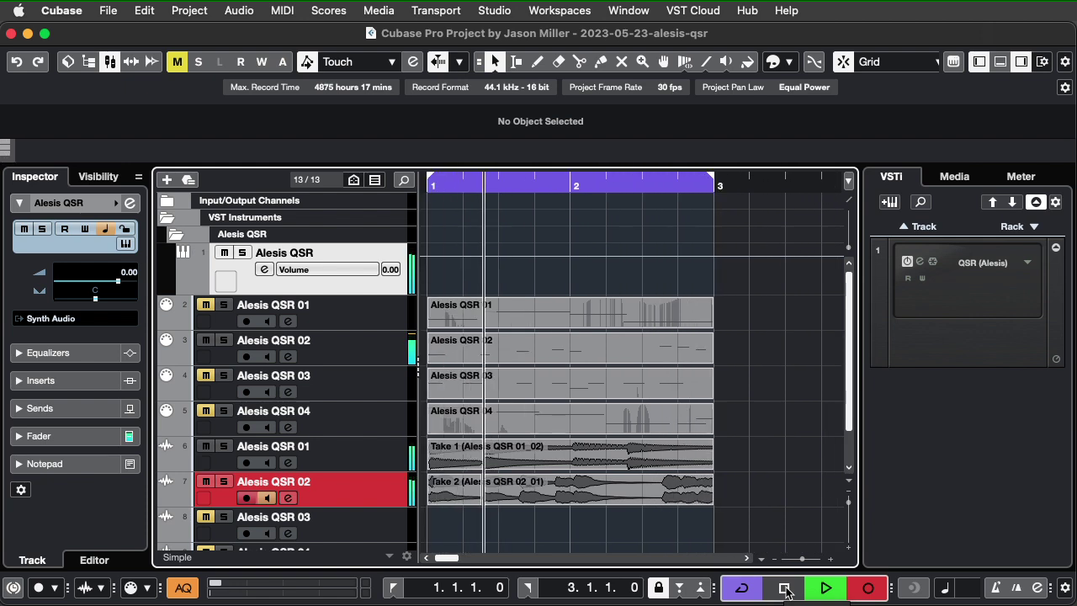
pyautogui.click(205, 446)
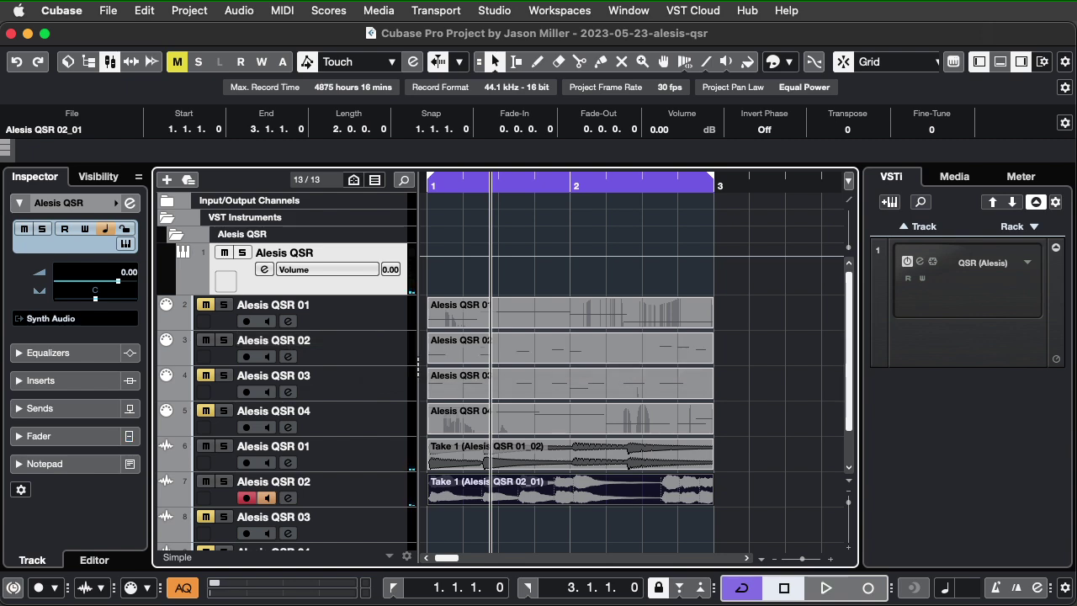
pyautogui.press('e')
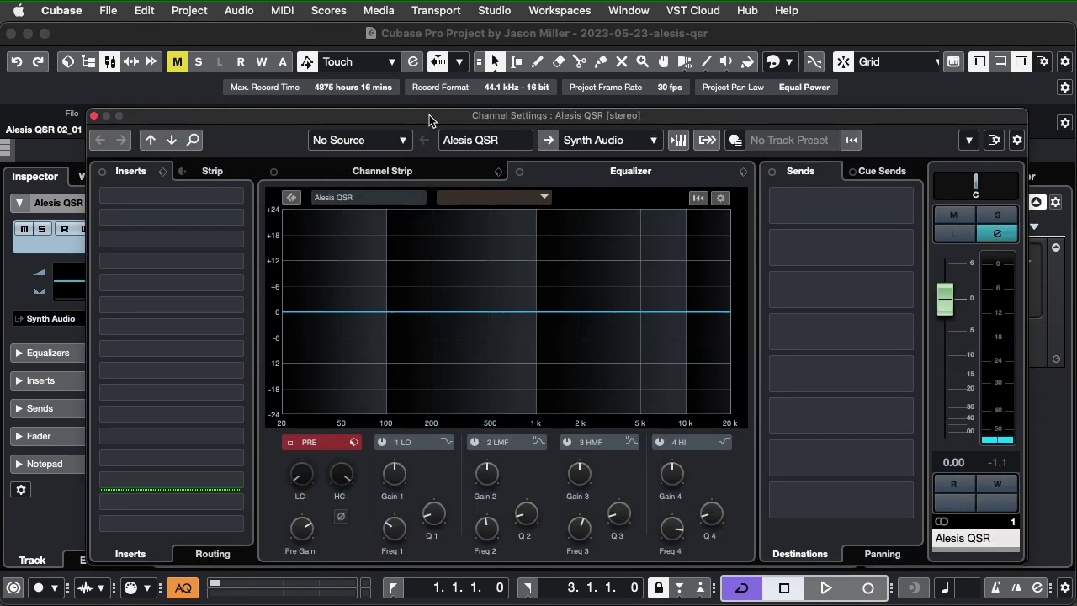
pyautogui.moveTo(430, 114); pyautogui.dragTo(430, 104)
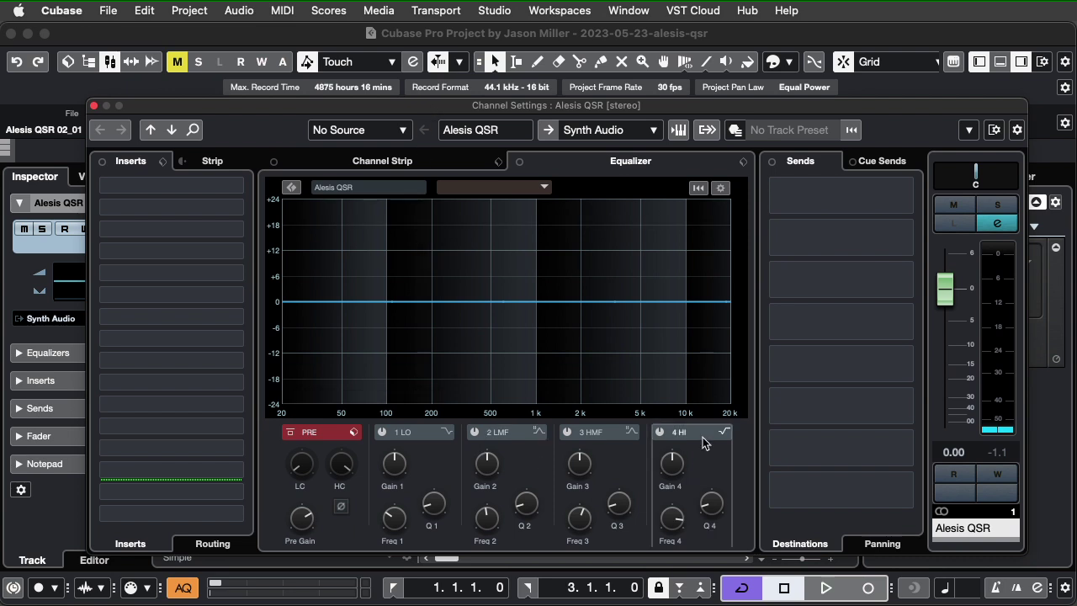
pyautogui.press('space')
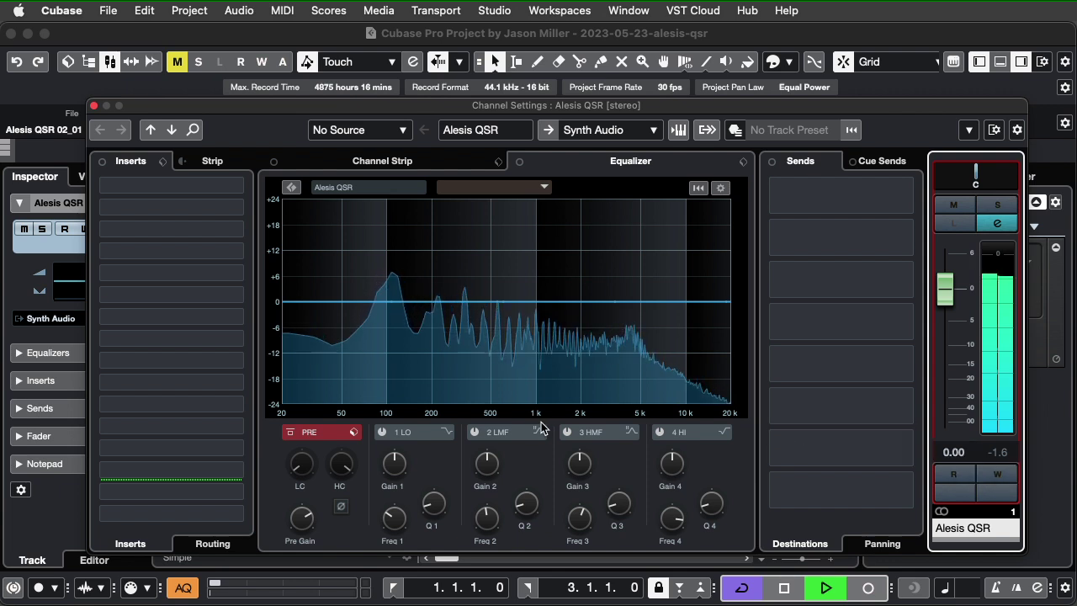
pyautogui.press('space')
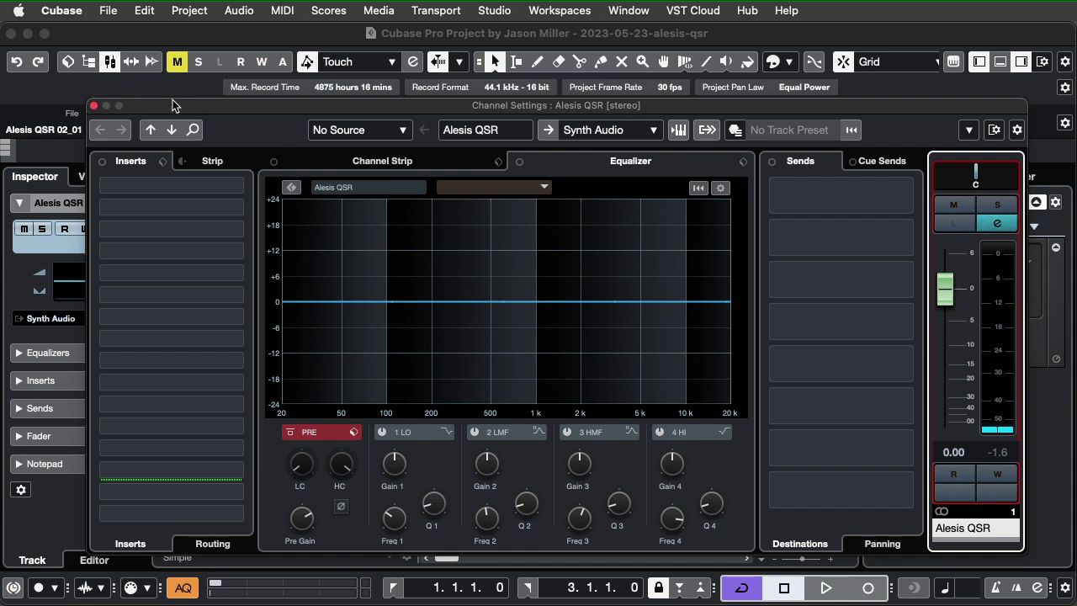
pyautogui.click(94, 106)
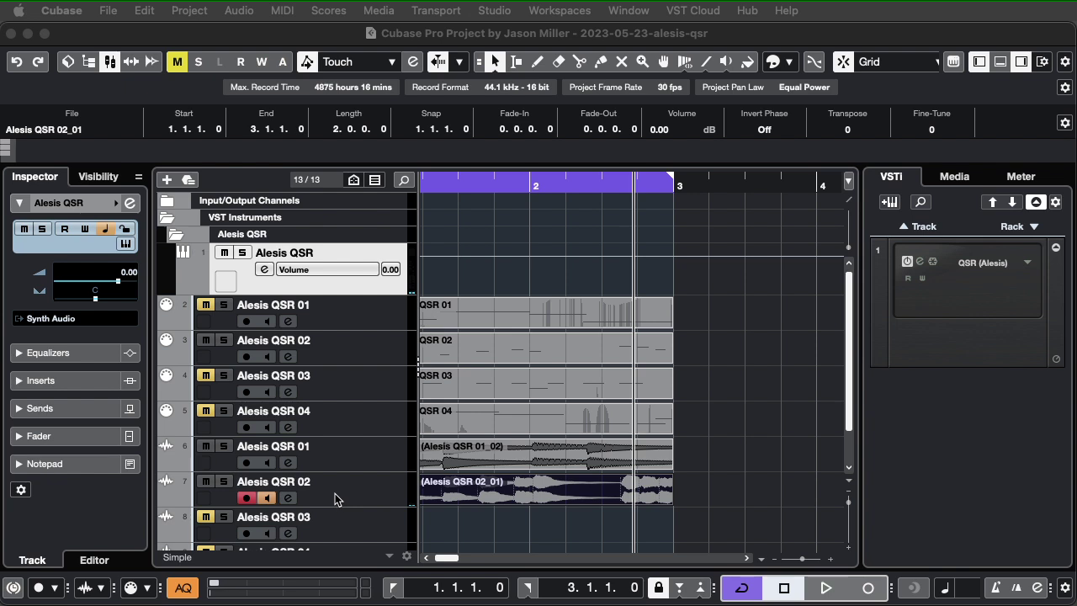
# Disarm the Alesis QSR 02 audio track, play from bar 1, mute Alesis QSR 01 audio, then stop
pyautogui.click(243, 498)
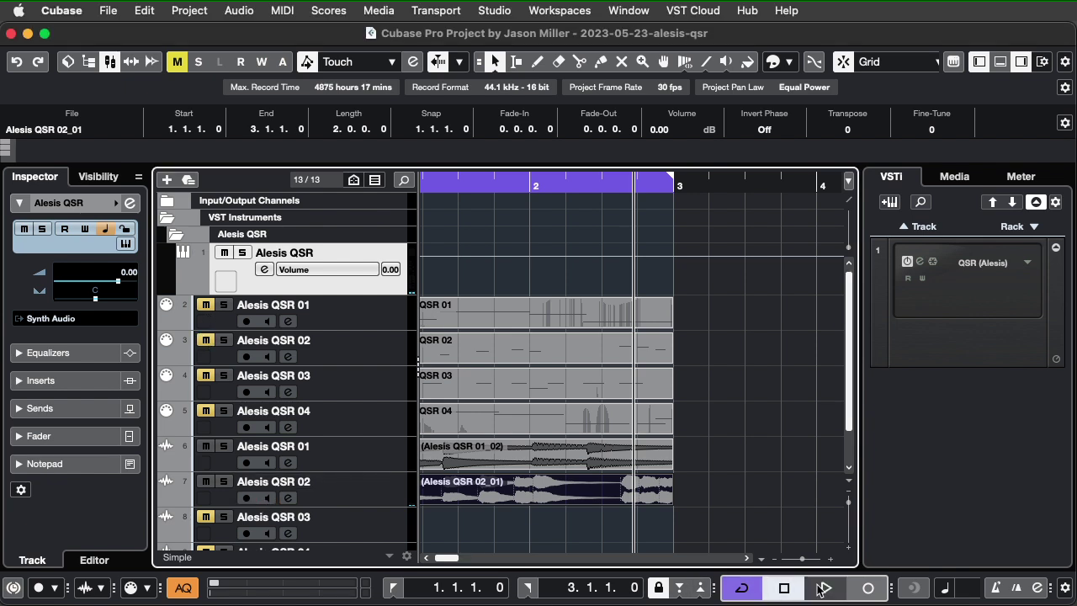
pyautogui.press('space')
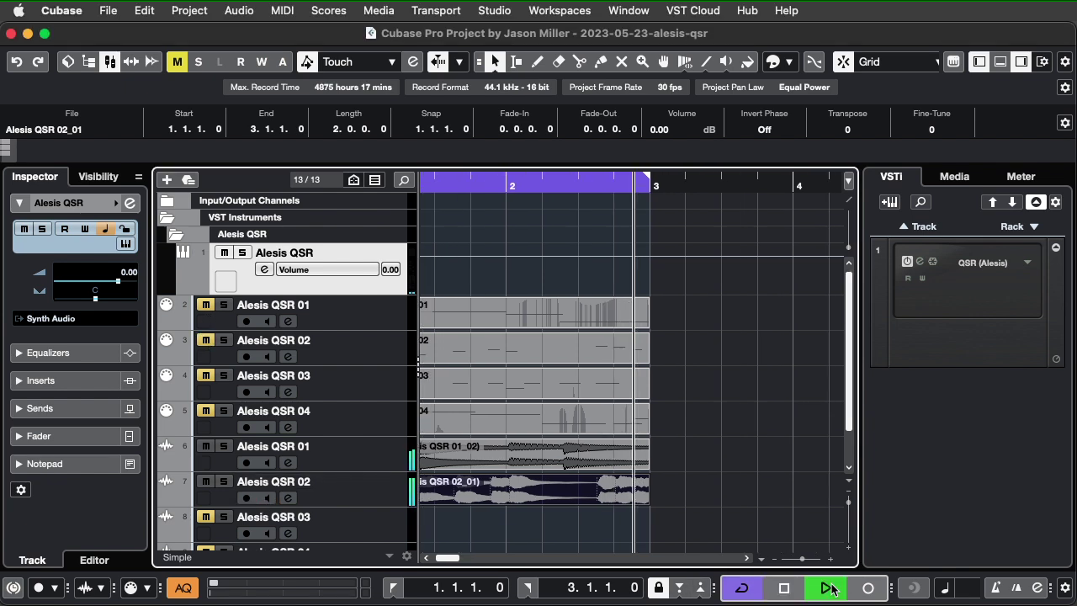
pyautogui.click(206, 447)
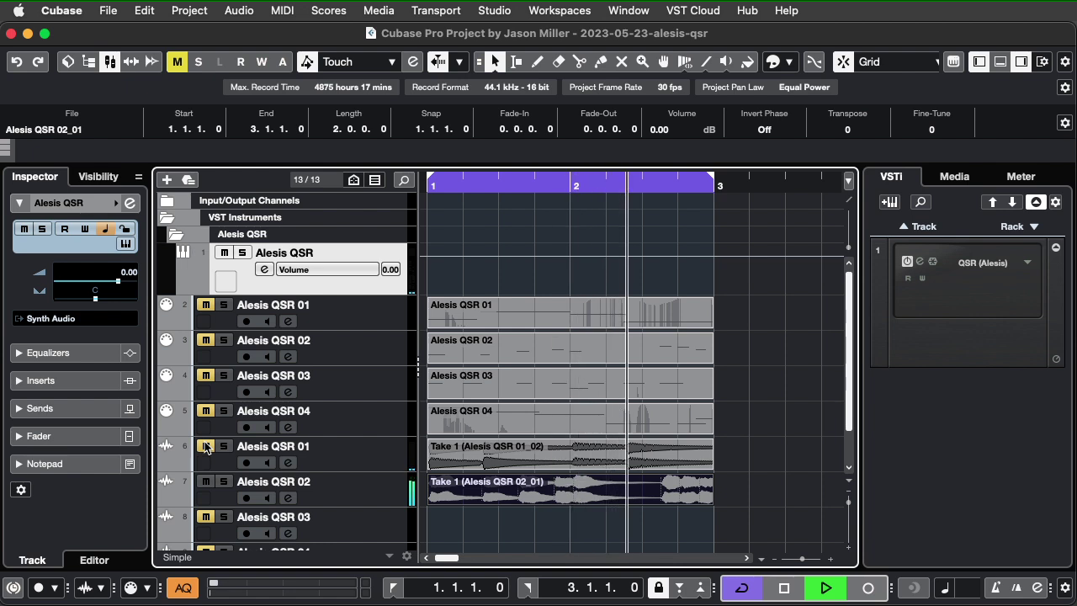
pyautogui.press('space')
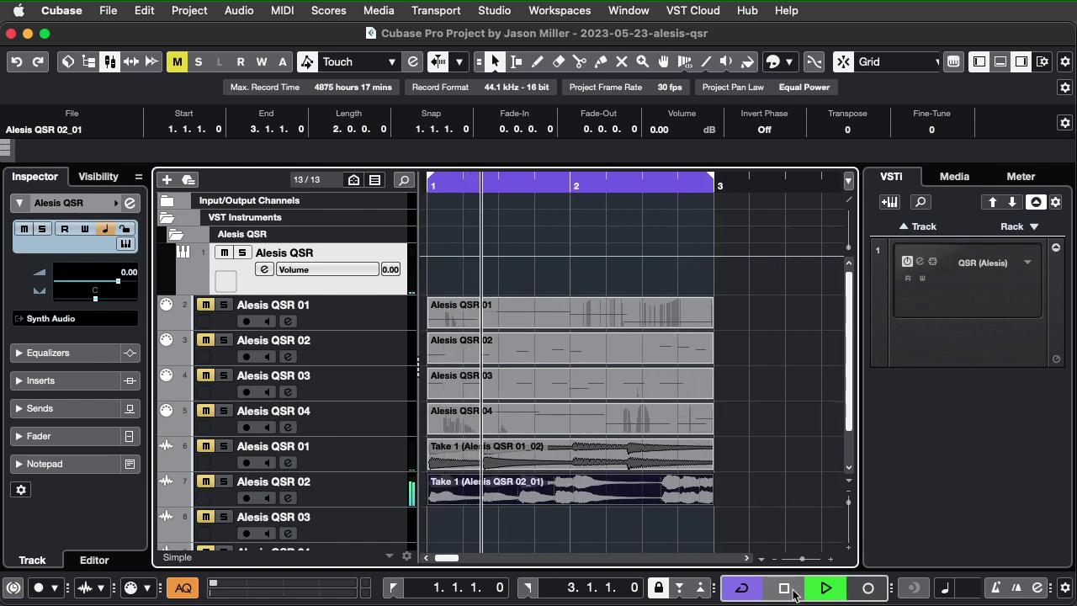
pyautogui.click(475, 179)
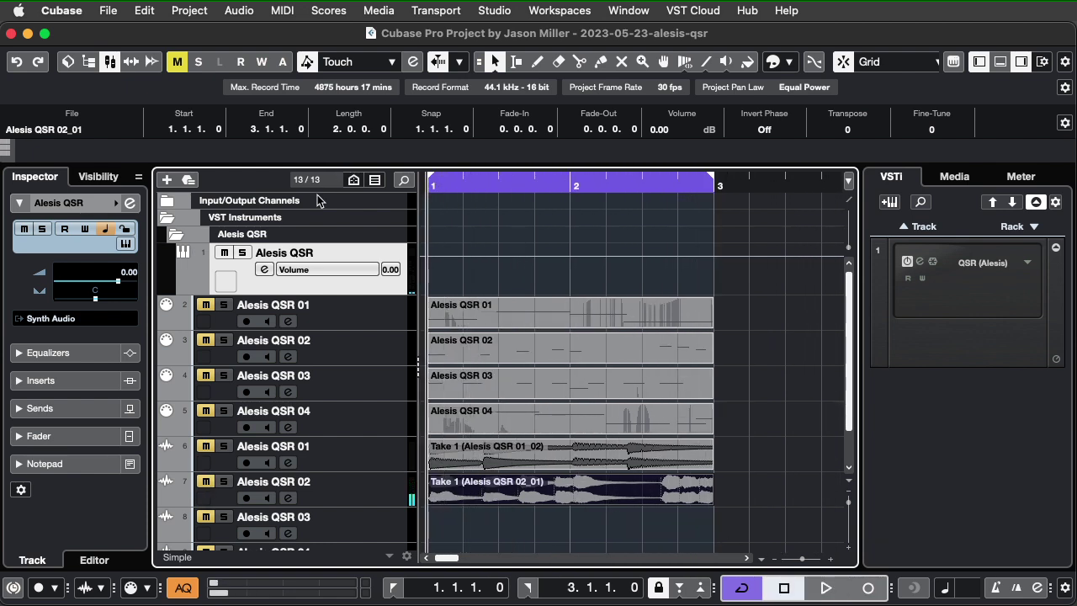
pyautogui.scroll(-2, 204, 462)
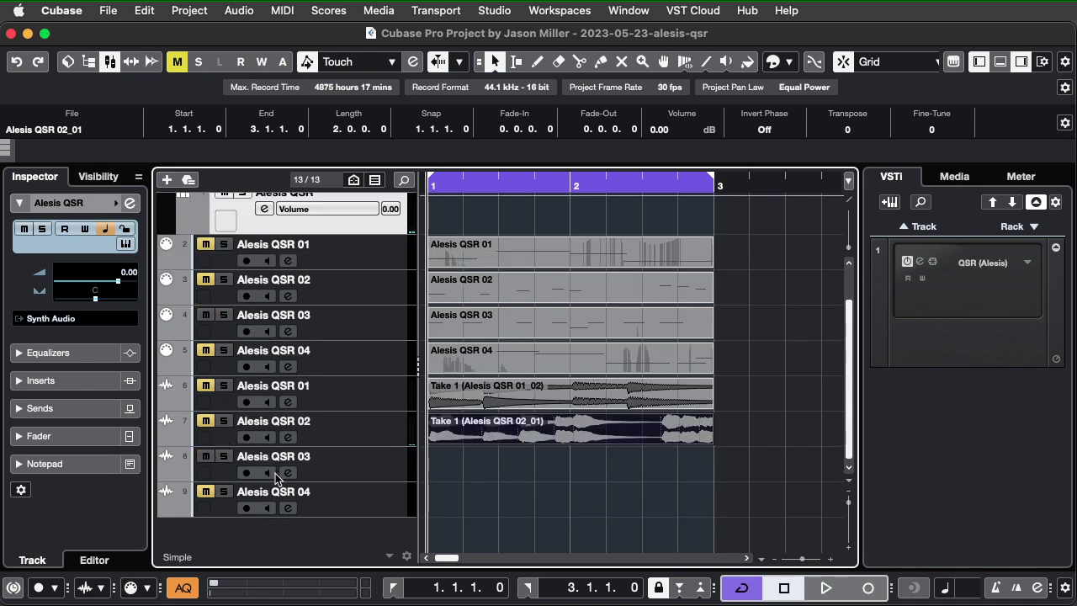
# Arm the Alesis QSR 03 audio track, record the 03_01 take over bars 1–3, then disarm it
pyautogui.click(376, 473)
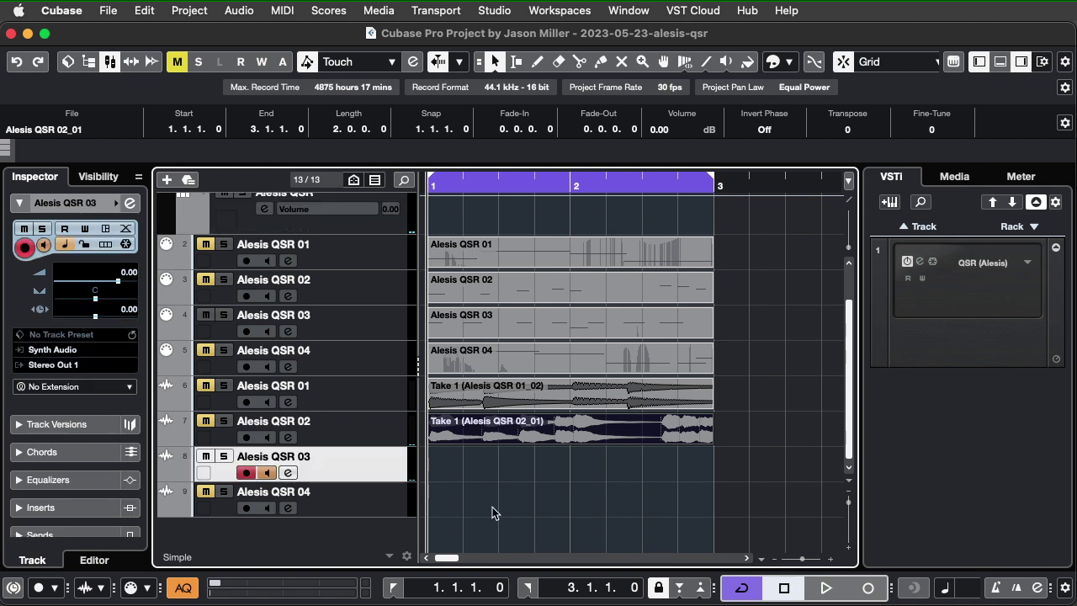
pyautogui.click(822, 588)
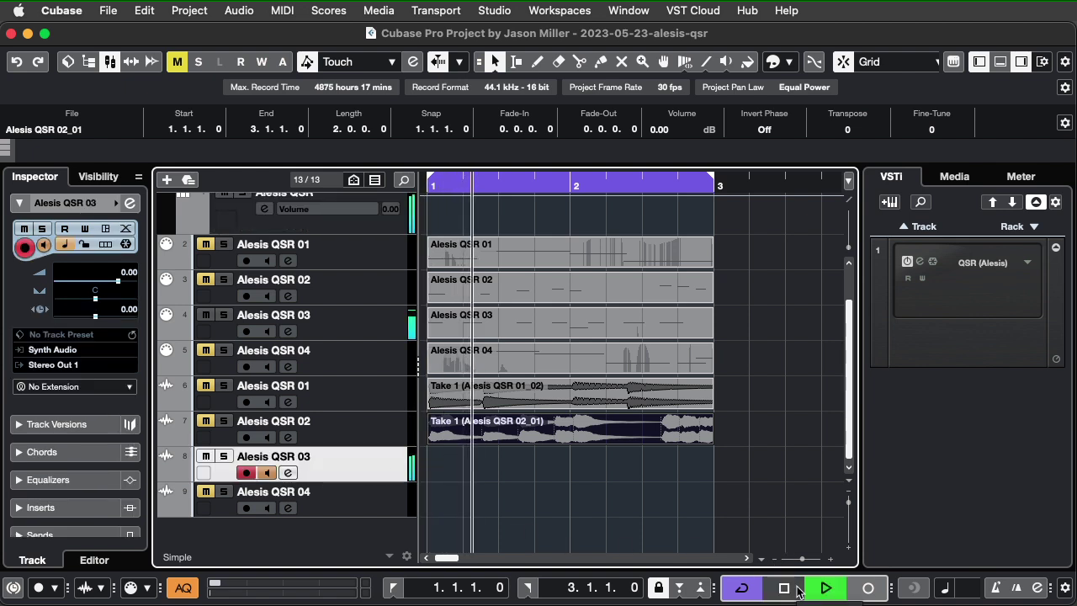
pyautogui.click(798, 592)
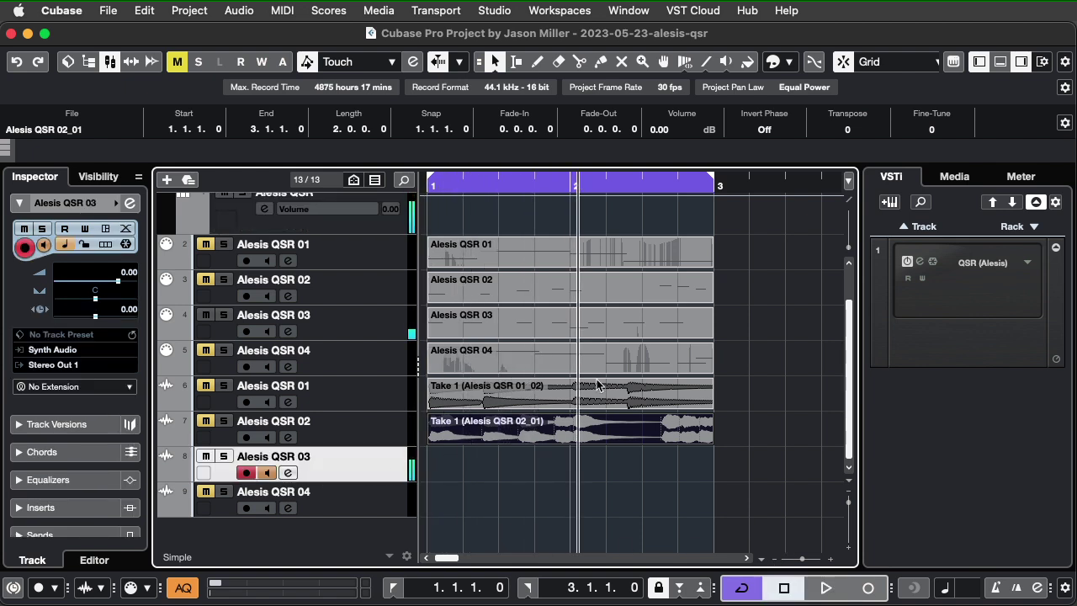
pyautogui.press('Home')
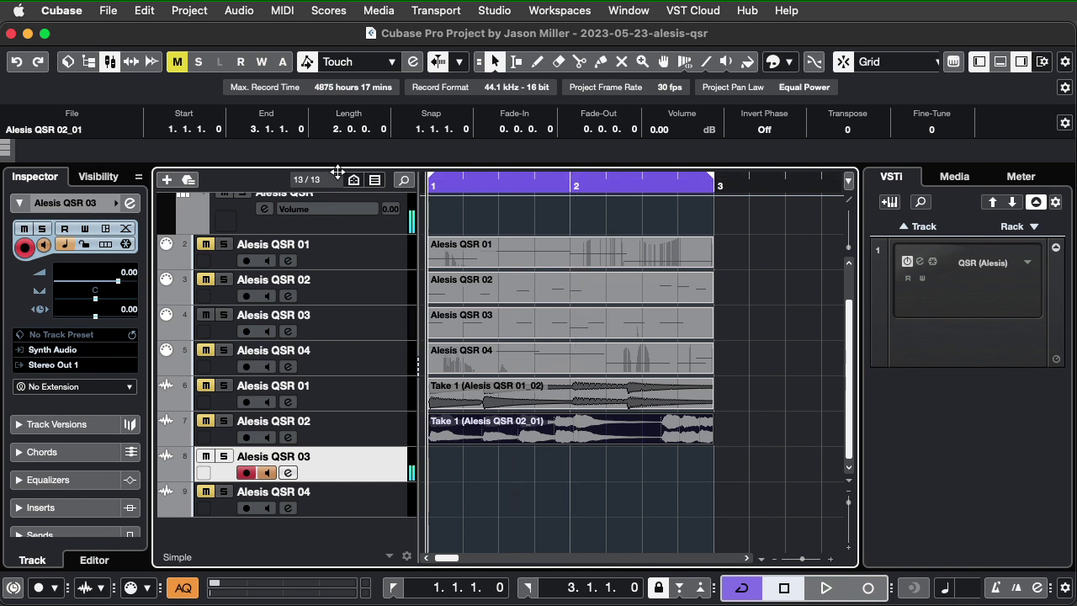
pyautogui.click(870, 588)
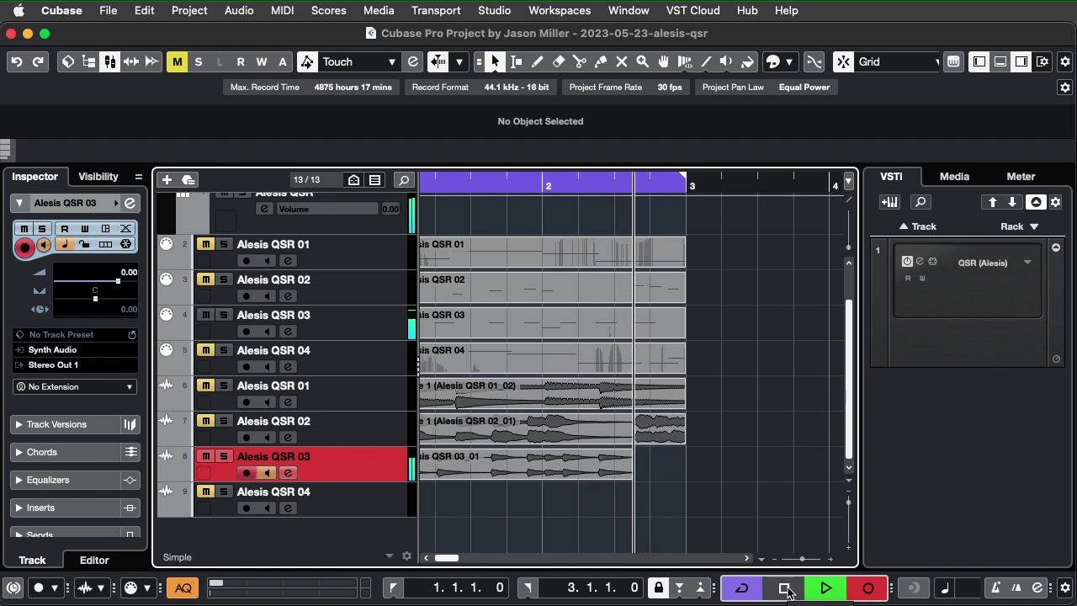
pyautogui.click(785, 588)
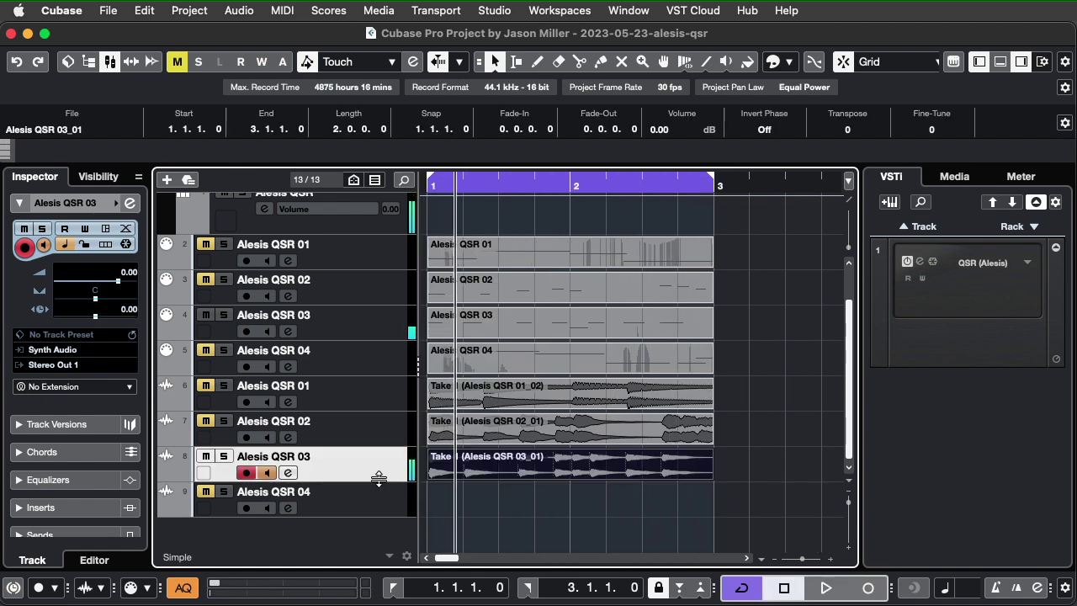
pyautogui.click(266, 472)
pyautogui.click(246, 472)
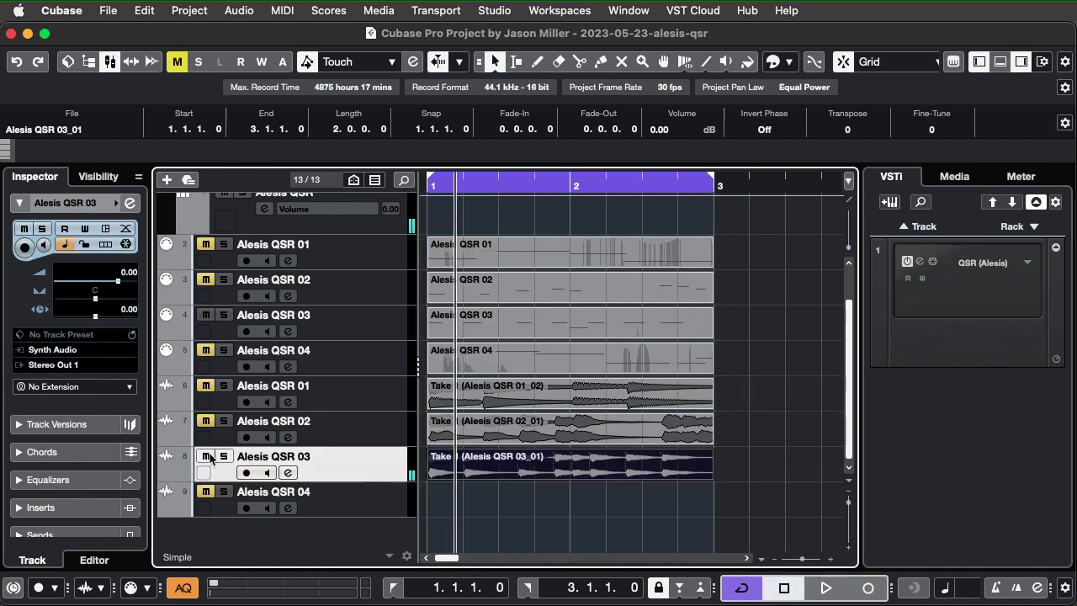
# Unmute and arm Alesis QSR 04, record the 04_01 take over bars 1–3, then disarm it
pyautogui.click(207, 493)
pyautogui.click(246, 508)
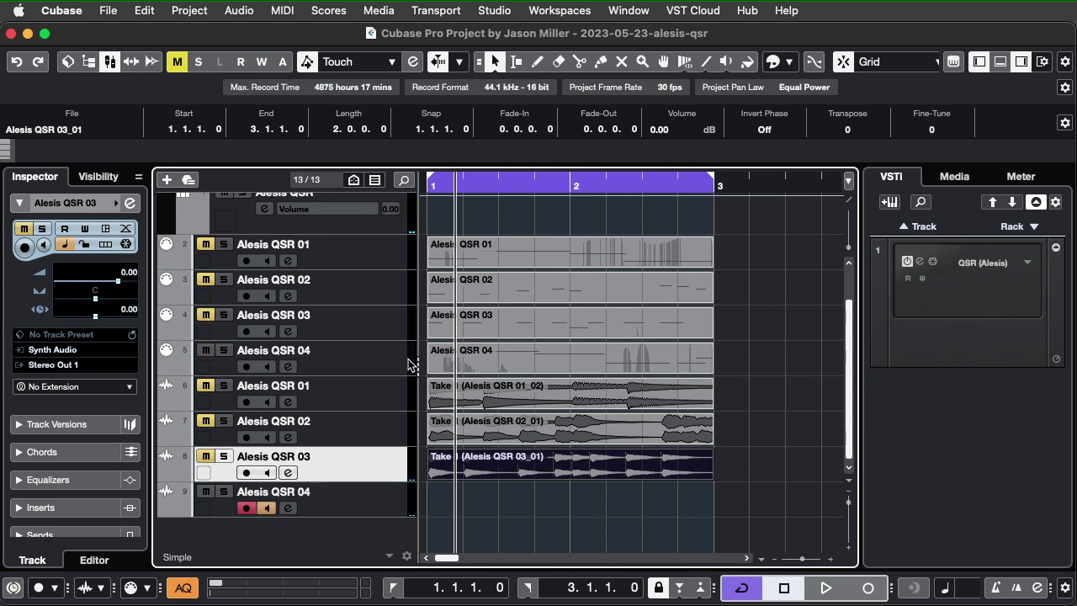
pyautogui.click(826, 587)
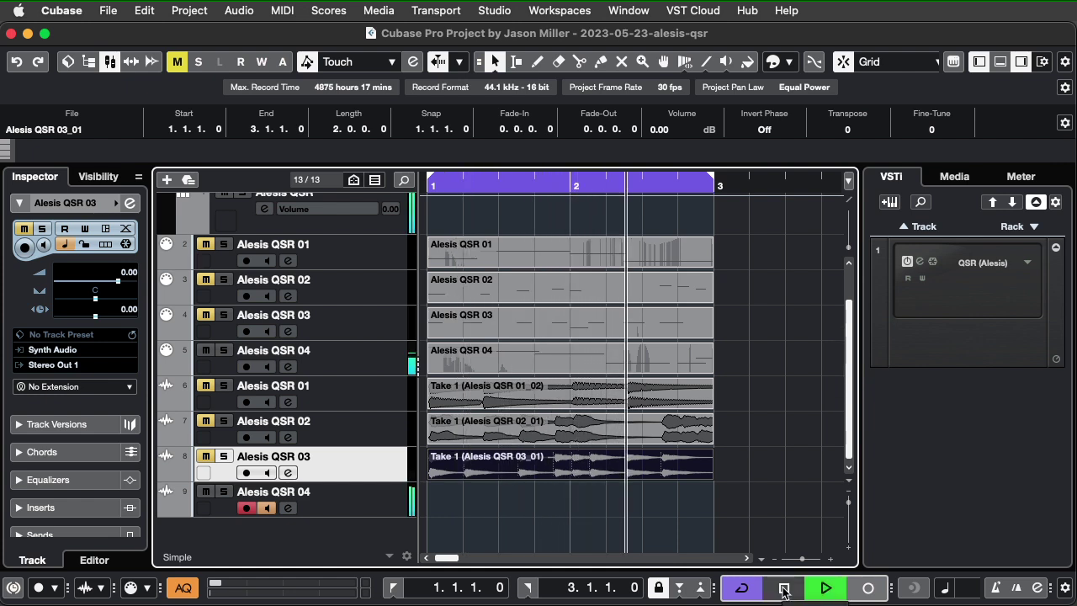
pyautogui.click(784, 589)
pyautogui.moveTo(533, 180); pyautogui.dragTo(241, 165)
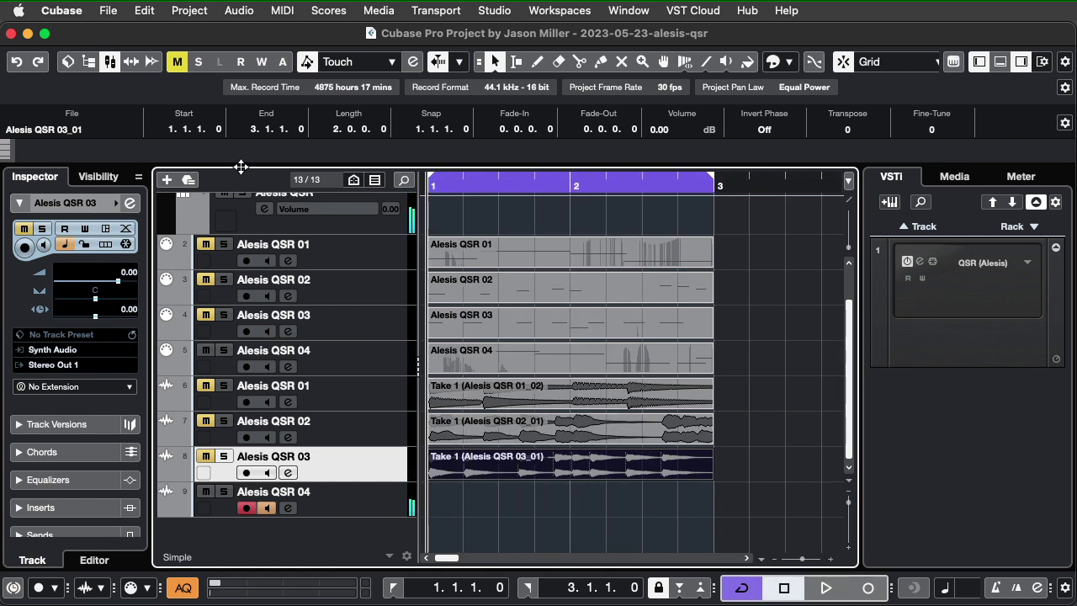
pyautogui.click(867, 588)
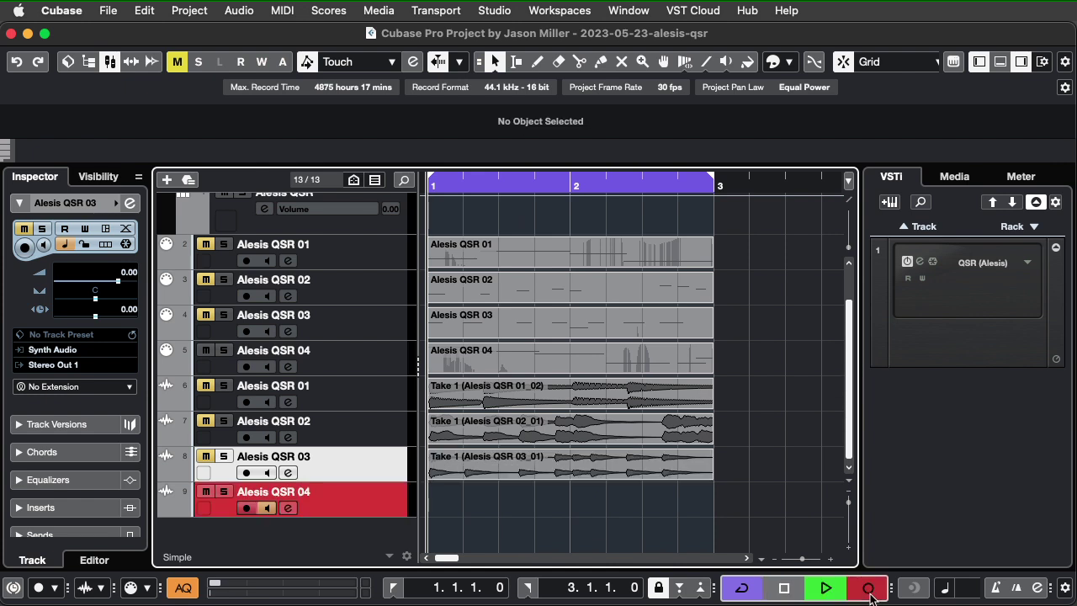
pyautogui.click(784, 588)
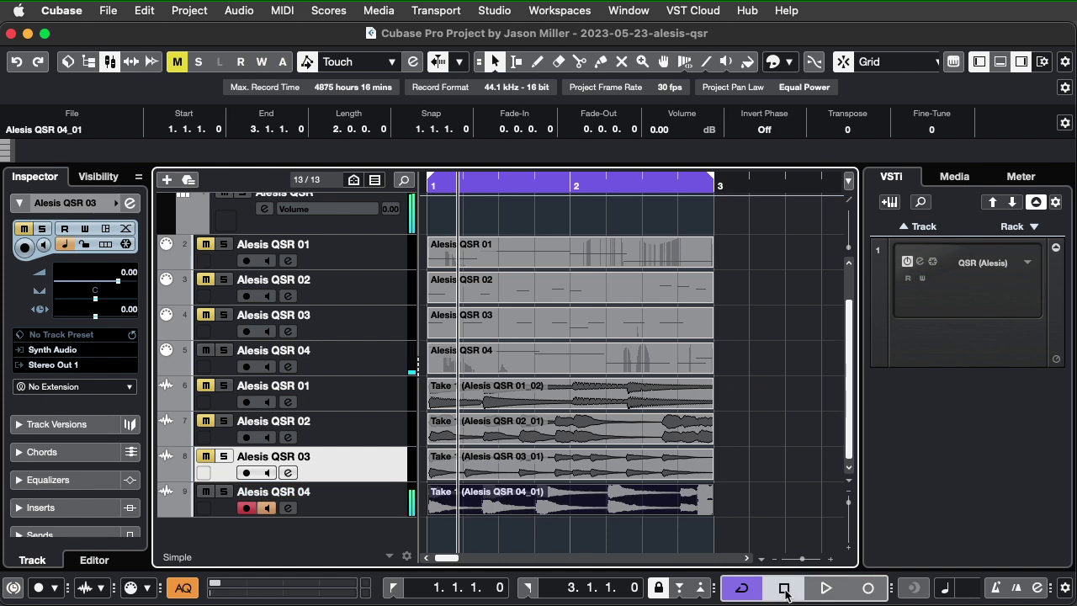
pyautogui.click(265, 507)
pyautogui.click(246, 507)
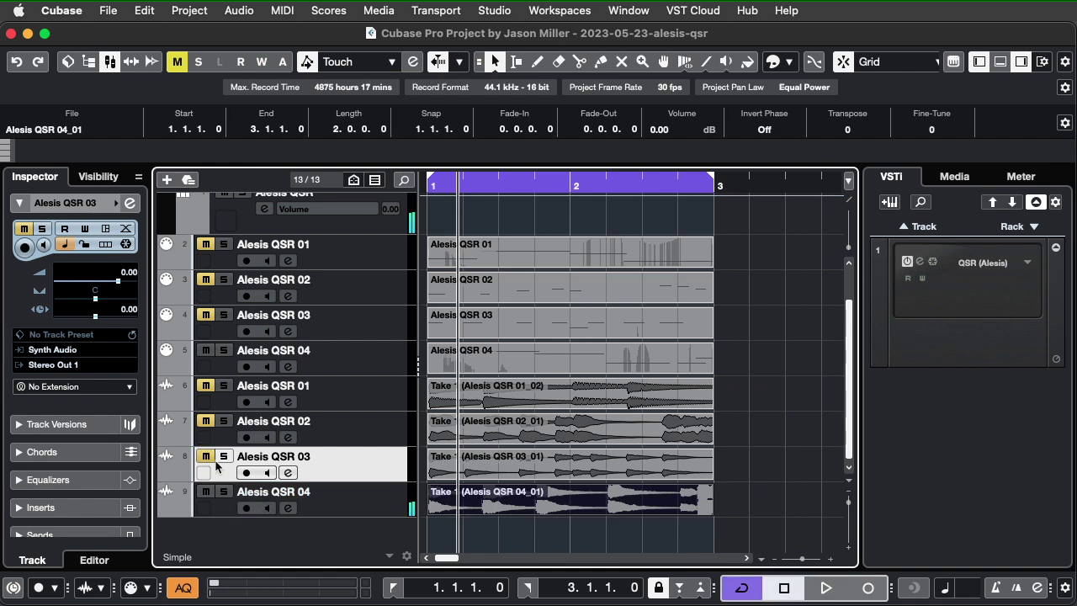
# Add a new folder track to the project
pyautogui.scroll(1, 249, 407)
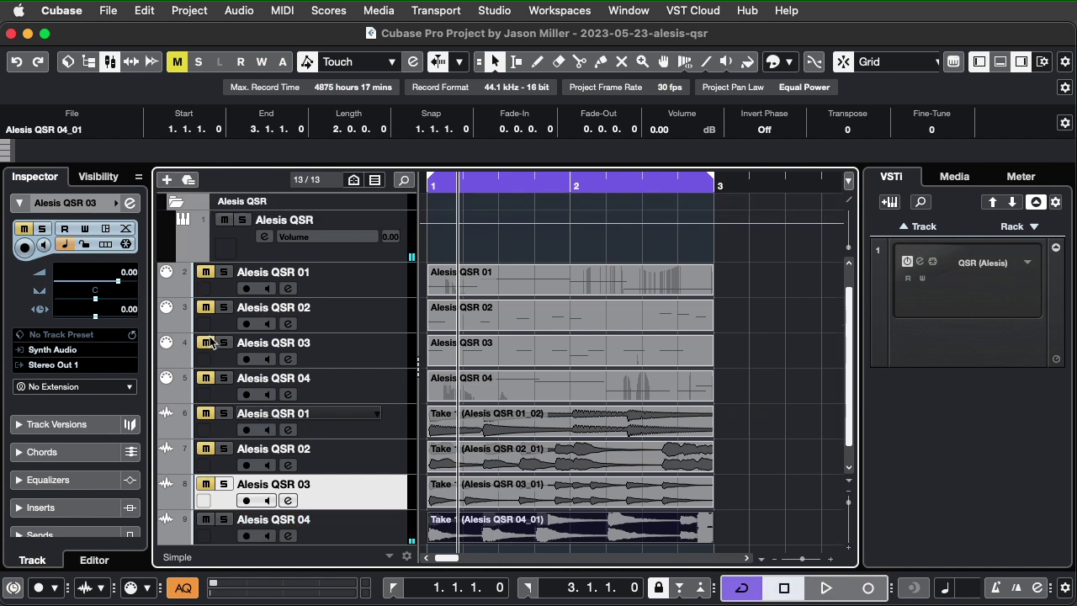
pyautogui.click(190, 10)
pyautogui.moveTo(189, 42)
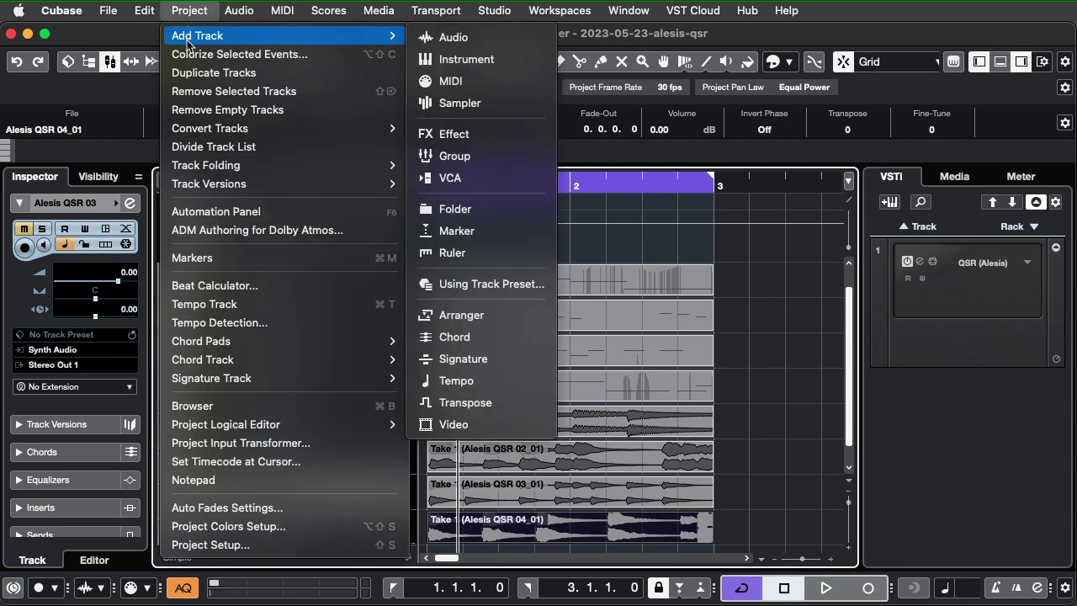
pyautogui.click(492, 209)
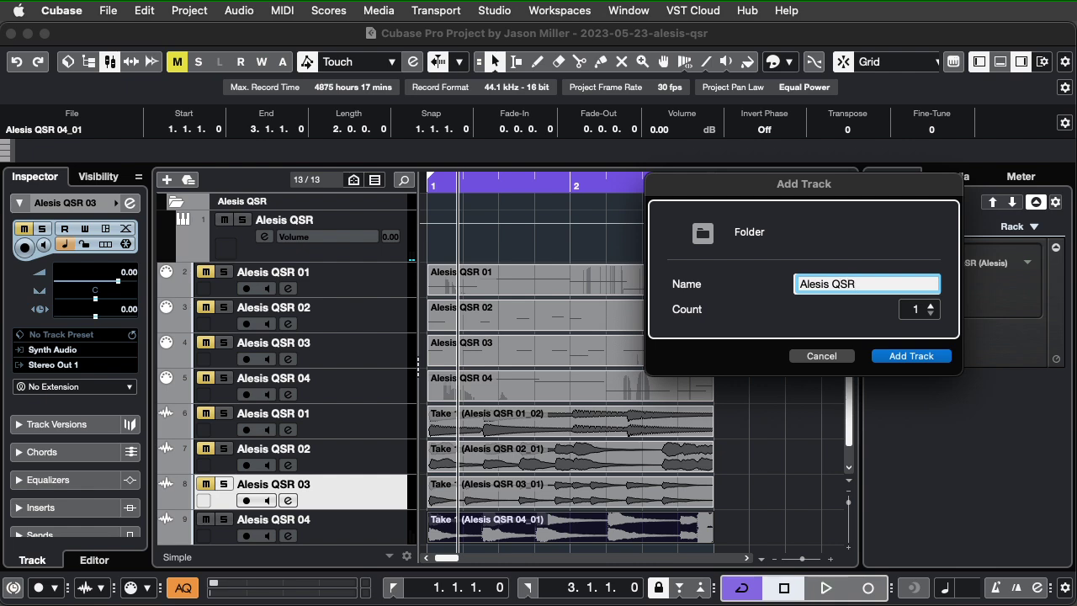
pyautogui.press('Return')
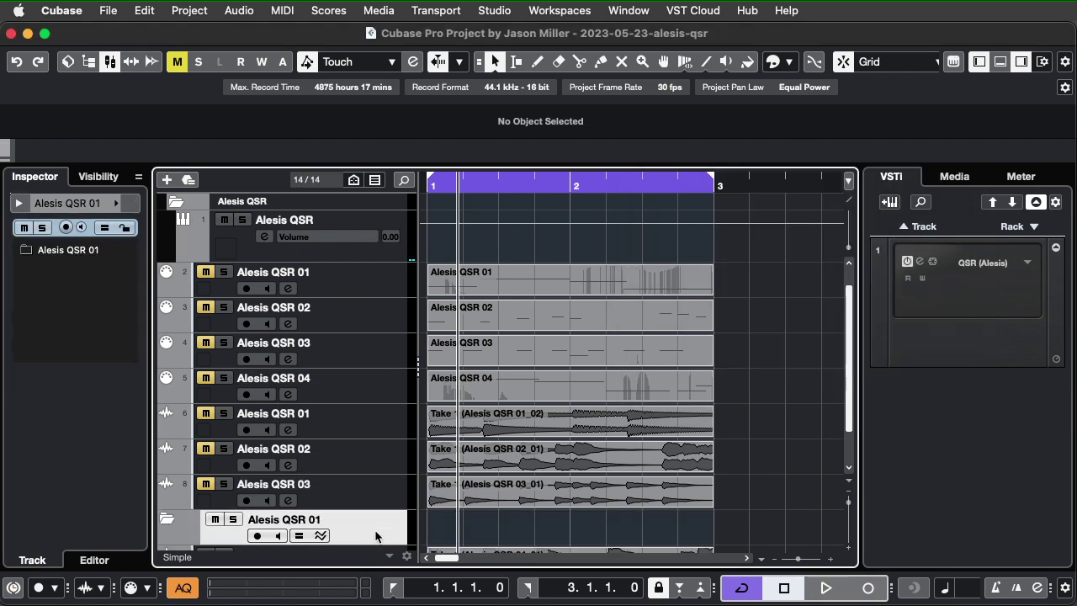
# Move the new folder into place, name it Alesis QSR and colour it red (Color 1)
pyautogui.moveTo(372, 517); pyautogui.dragTo(336, 271)
pyautogui.doubleClick(355, 269)
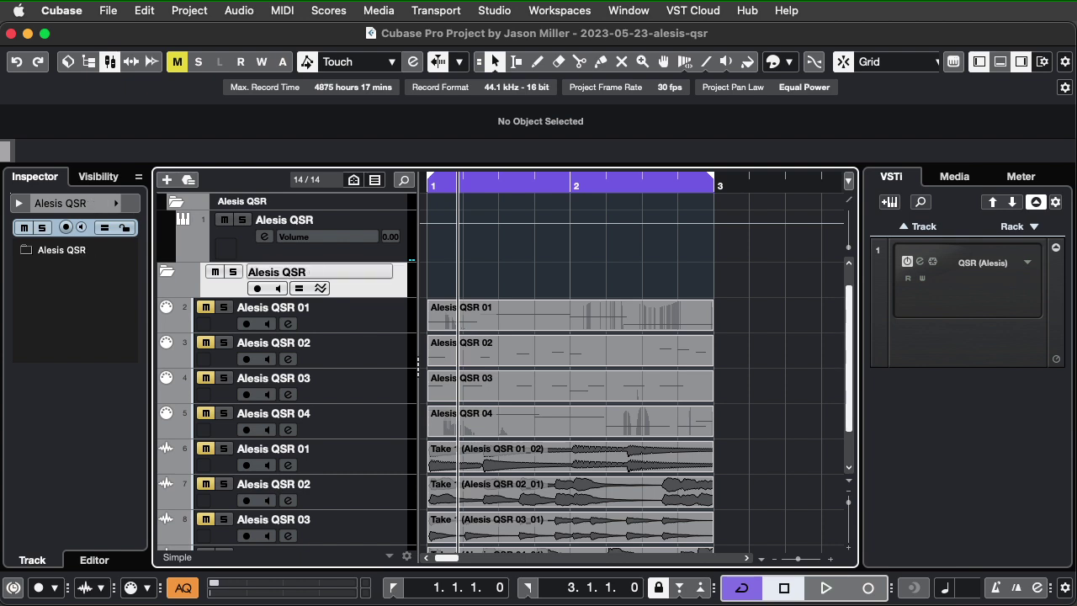
pyautogui.press('Return')
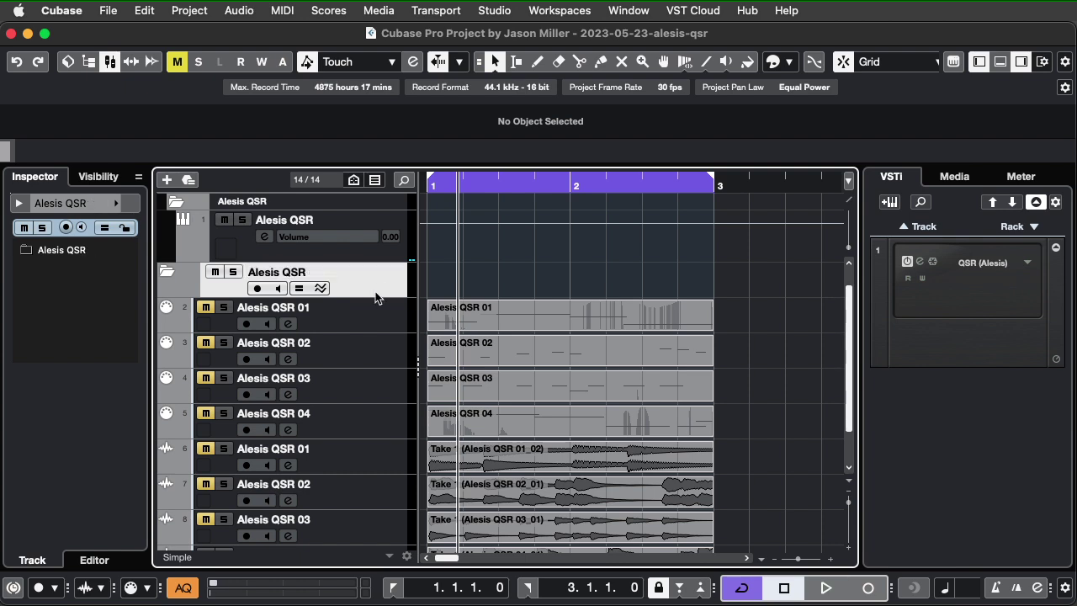
pyautogui.click(772, 64)
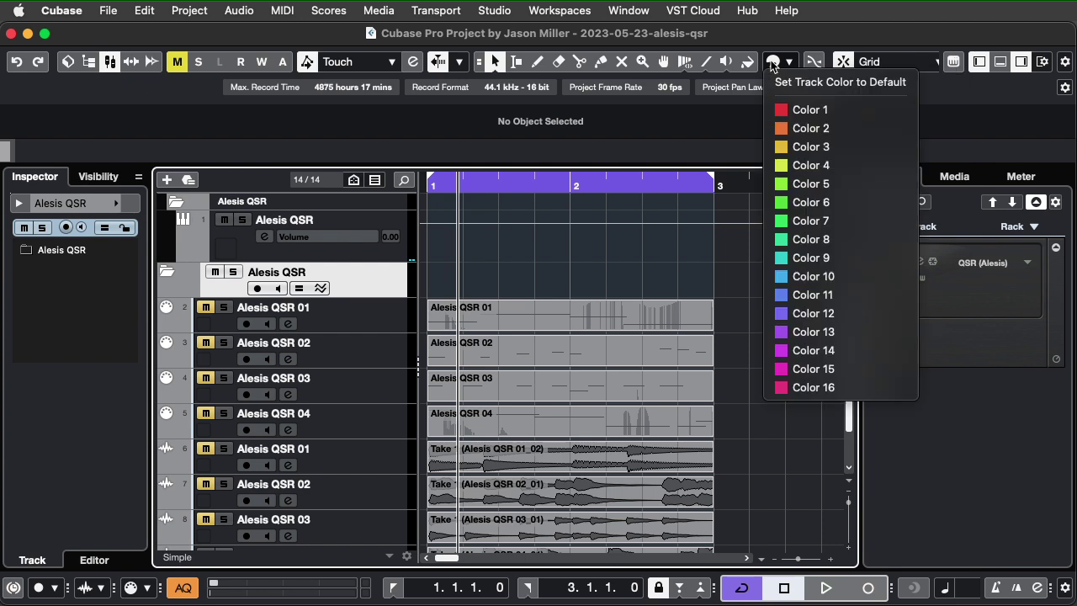
pyautogui.click(813, 110)
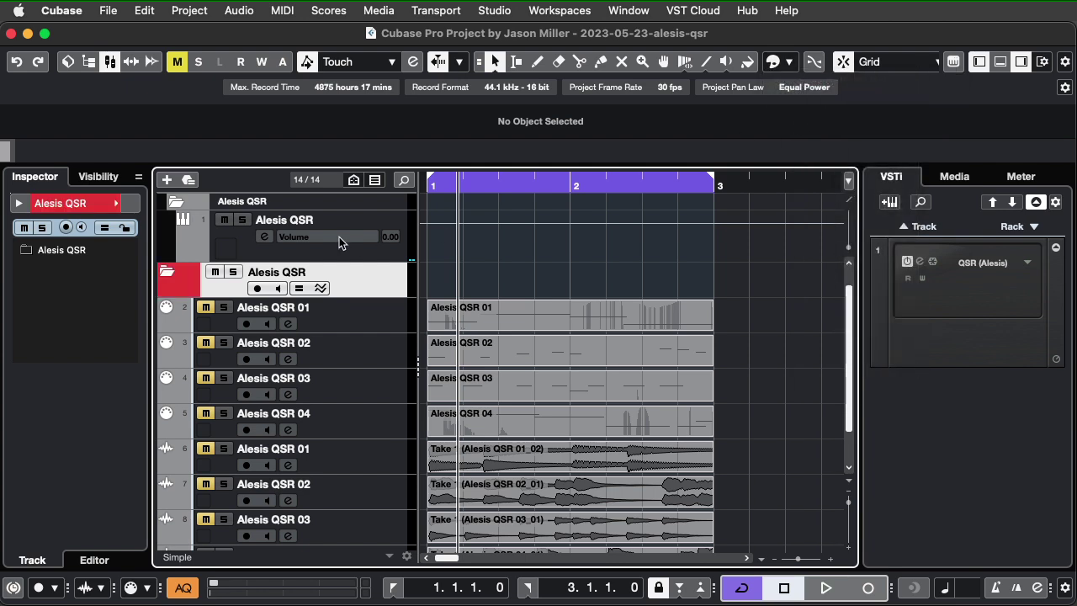
# Add two folder tracks named MIDI and Audio
pyautogui.click(189, 10)
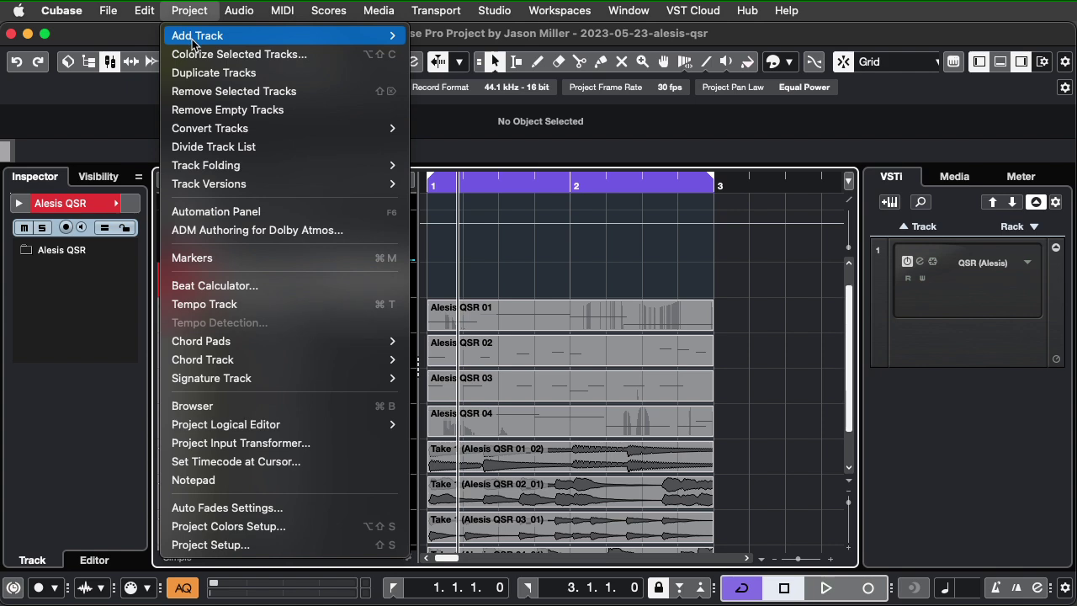
pyautogui.moveTo(210, 32)
pyautogui.click(441, 202)
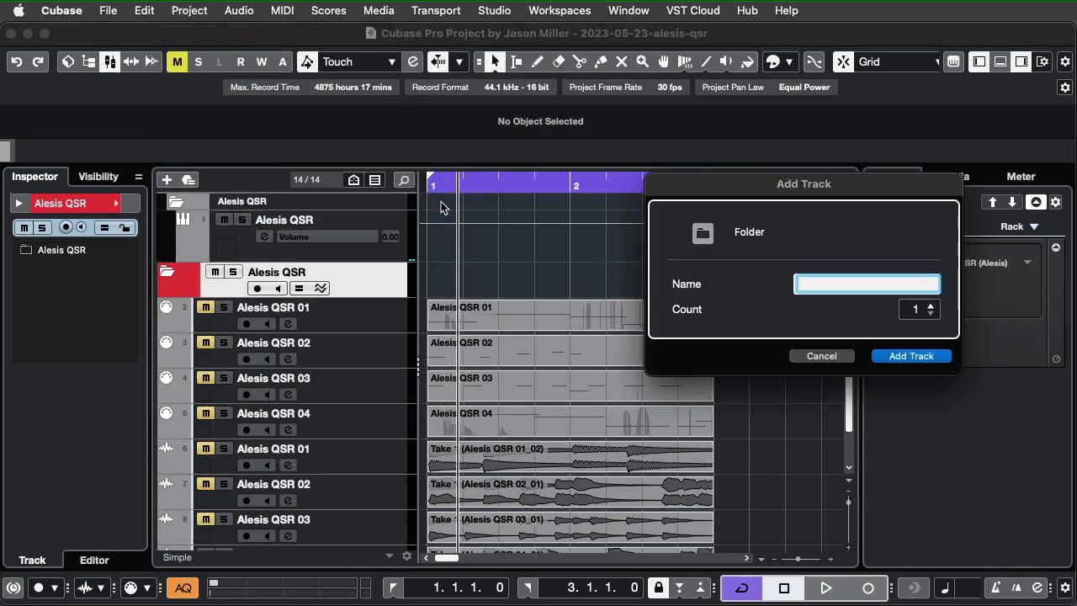
pyautogui.press('Return')
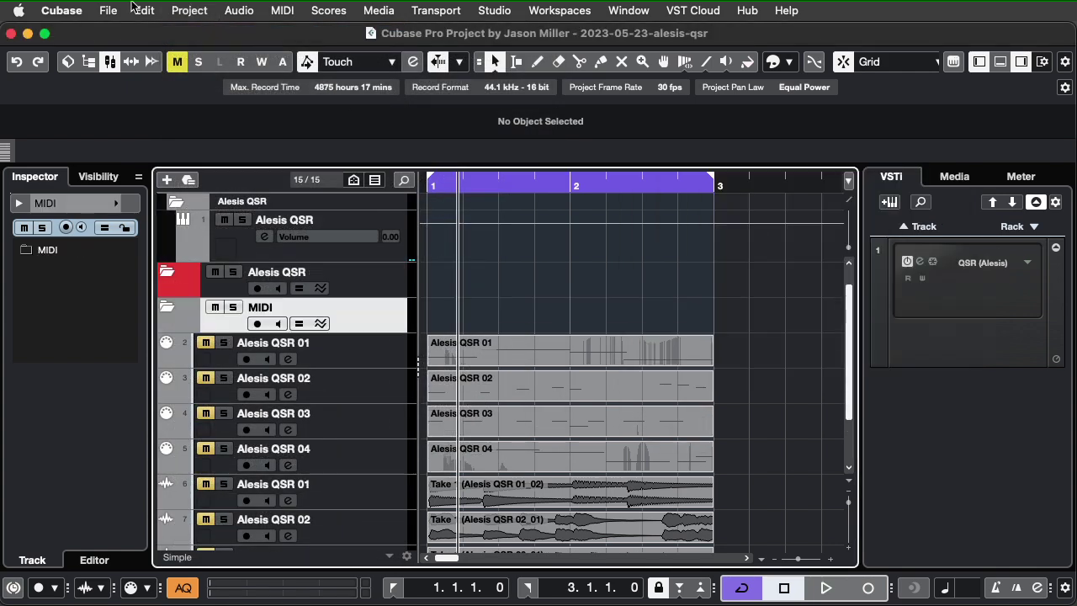
pyautogui.click(189, 10)
pyautogui.moveTo(202, 36)
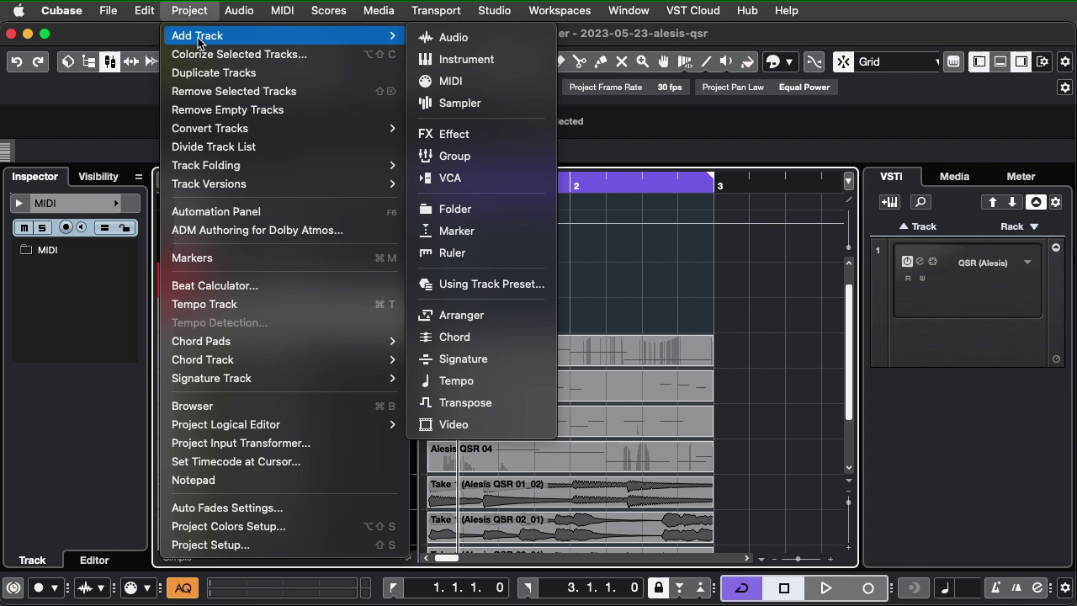
pyautogui.click(502, 208)
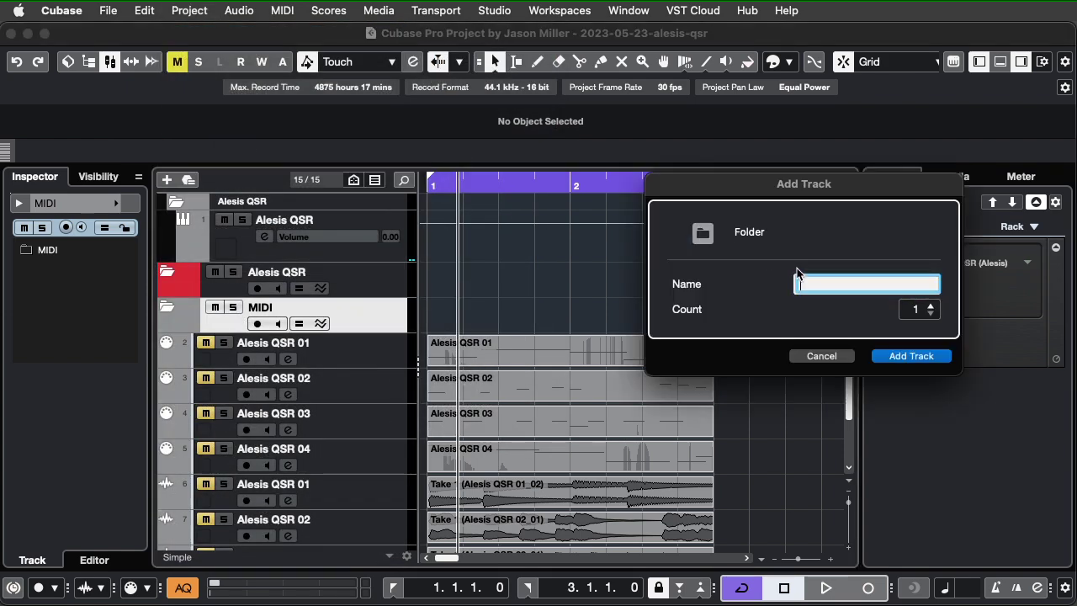
pyautogui.press('Return')
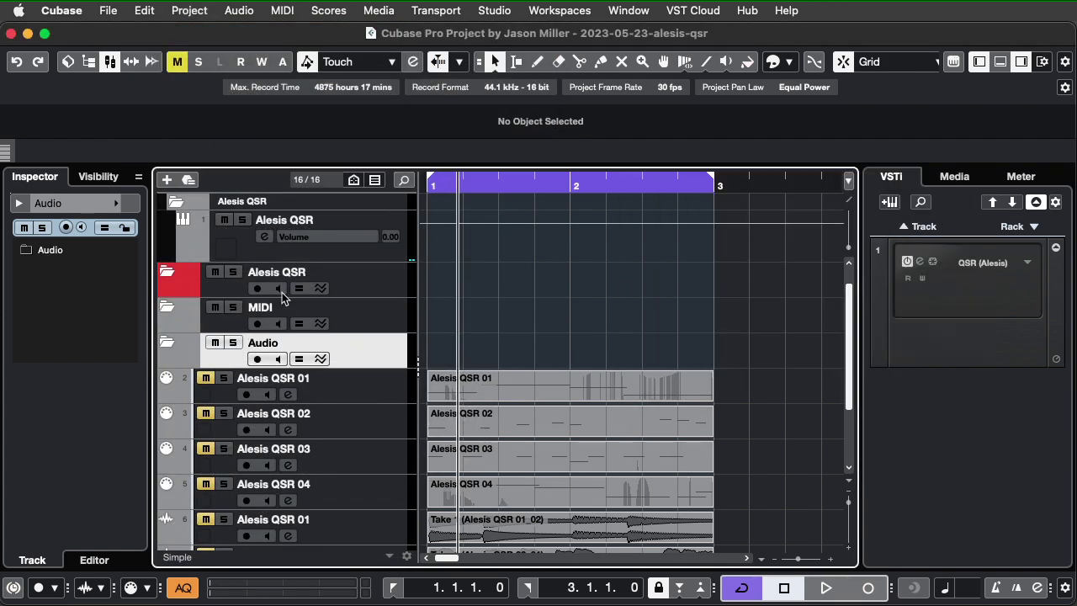
# Nest the MIDI and Audio folders inside the Alesis QSR folder
pyautogui.moveTo(376, 316); pyautogui.dragTo(378, 289)
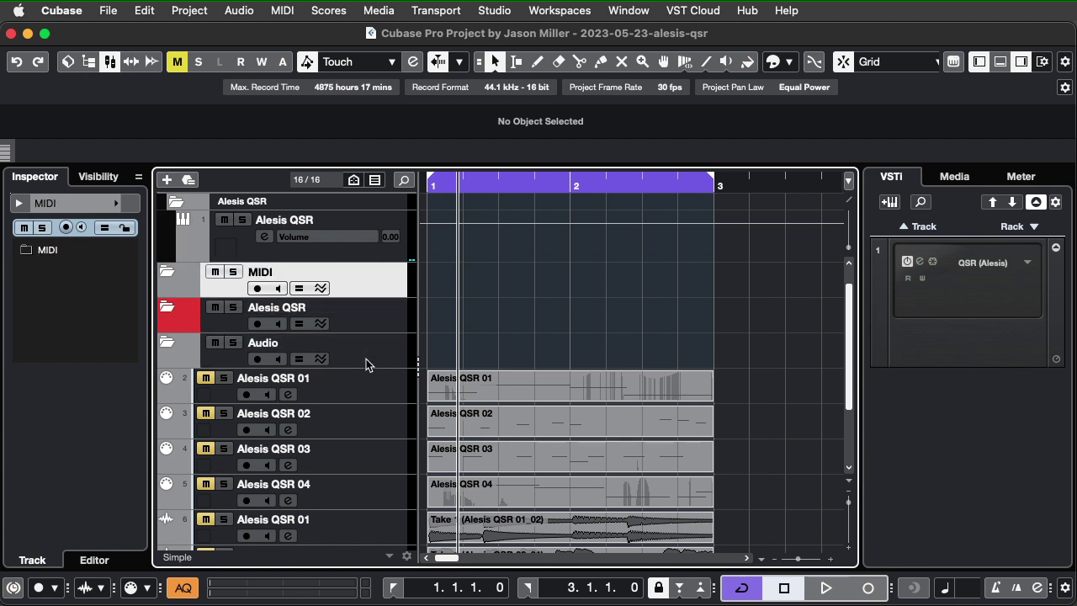
pyautogui.moveTo(374, 361); pyautogui.dragTo(402, 308)
pyautogui.click(384, 288)
# Move the Alesis QSR 01–04 MIDI tracks into the MIDI folder
pyautogui.scroll(1, 349, 368)
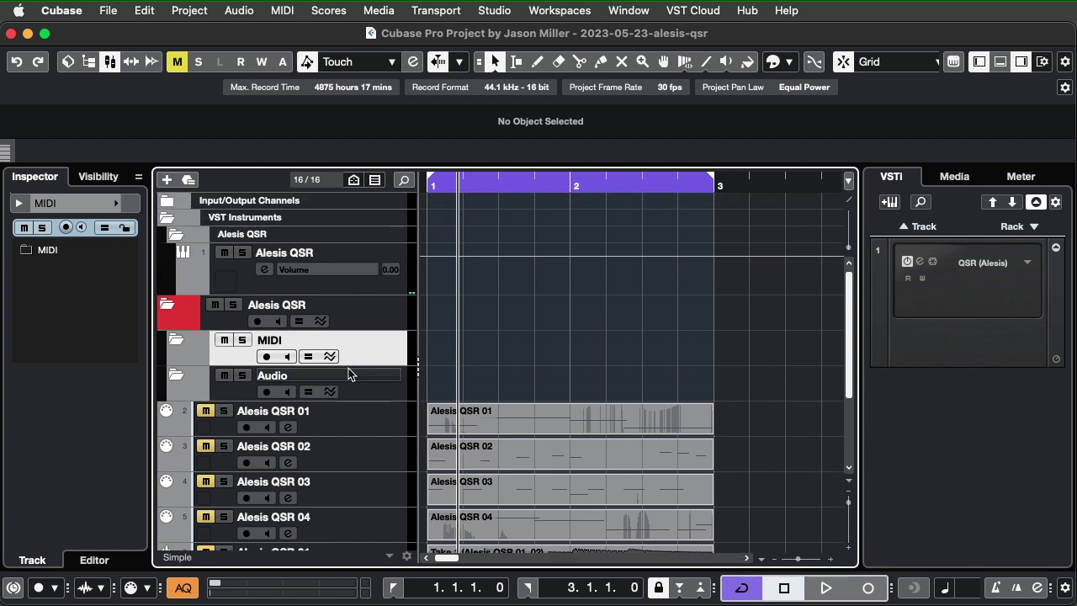
pyautogui.scroll(-4, 347, 387)
pyautogui.click(383, 281)
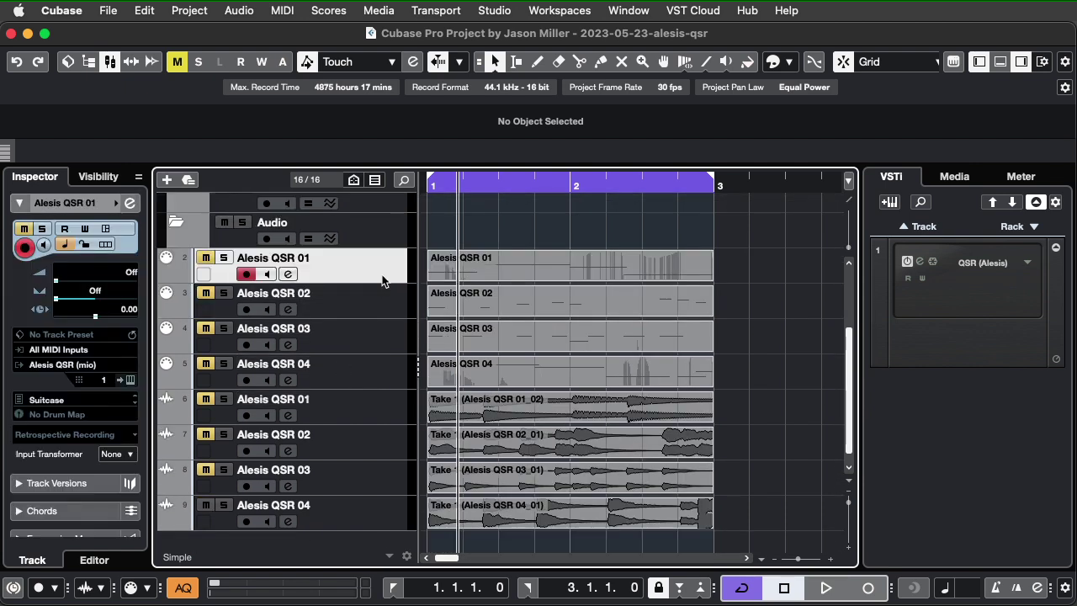
pyautogui.scroll(3, 382, 387)
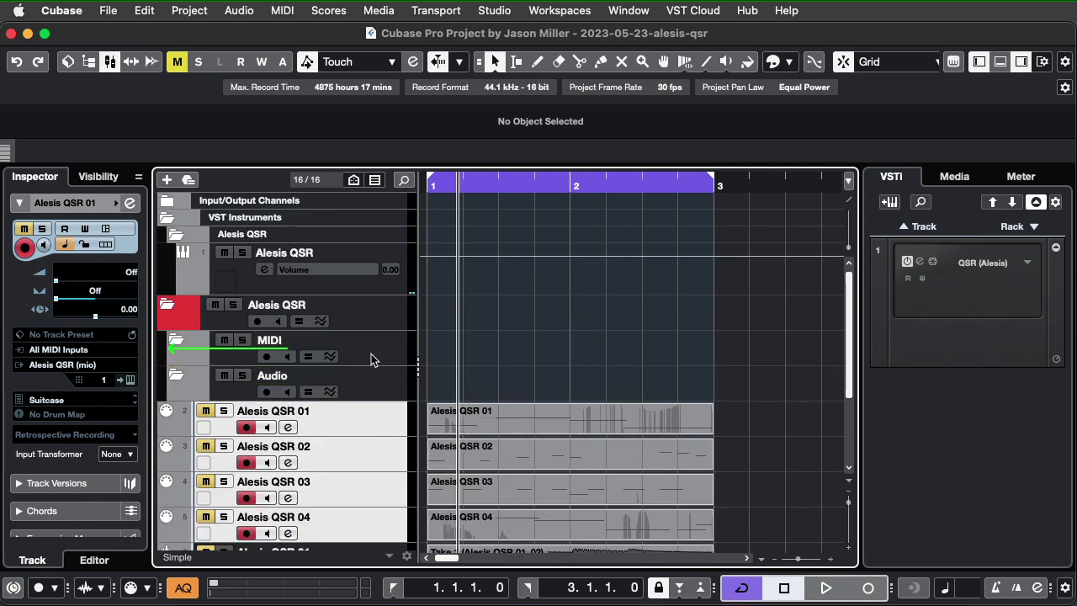
pyautogui.moveTo(371, 353); pyautogui.dragTo(371, 354)
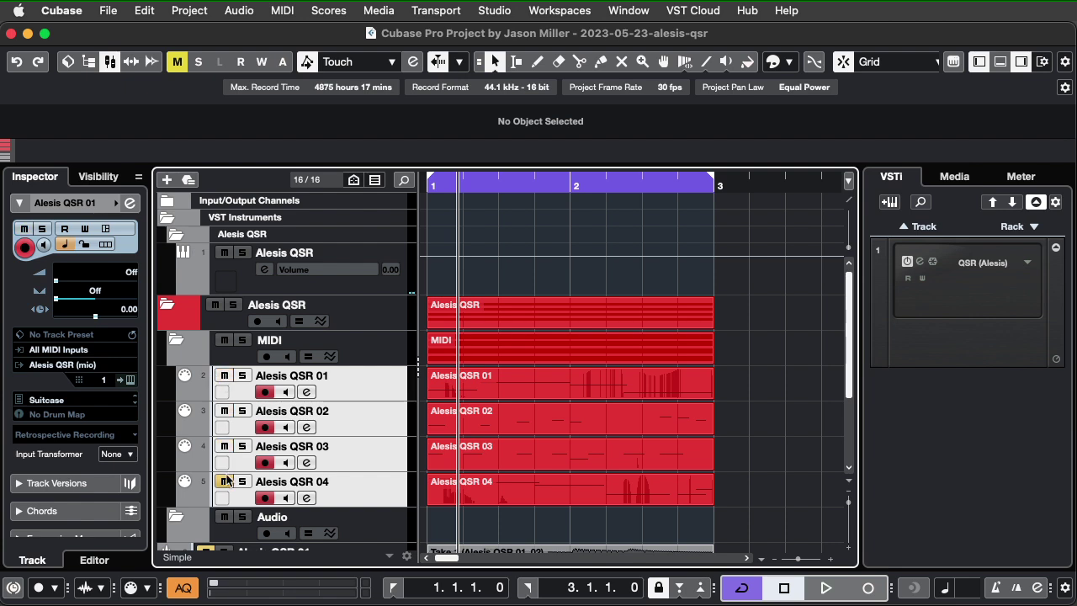
# Disable the four Alesis QSR MIDI tracks and collapse the MIDI folder
pyautogui.click(383, 499)
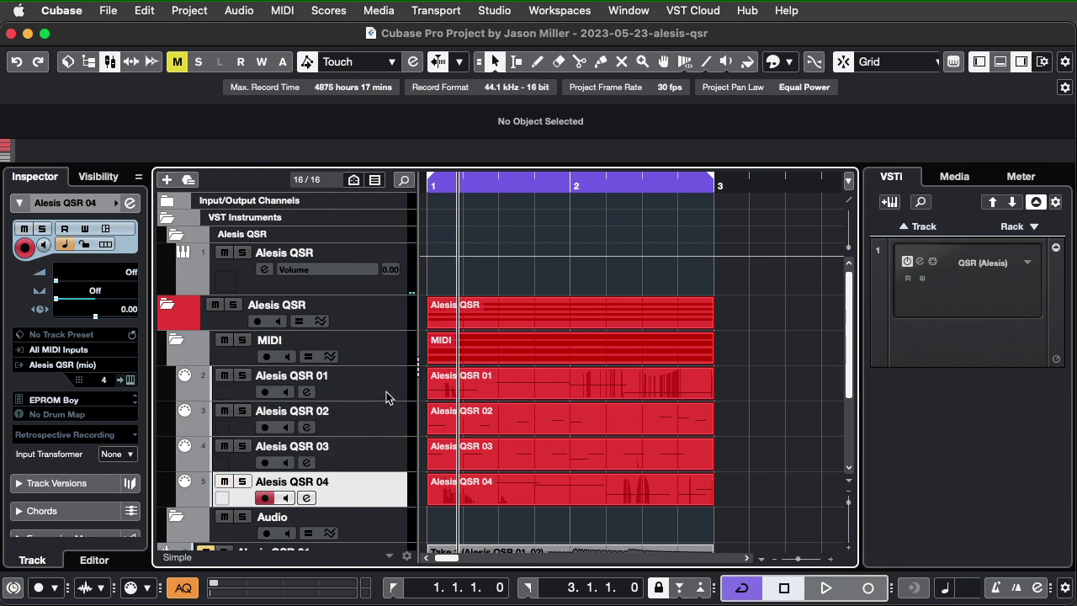
pyautogui.keyDown('shift'); pyautogui.click(383, 396); pyautogui.keyUp('shift')
pyautogui.rightClick(381, 392)
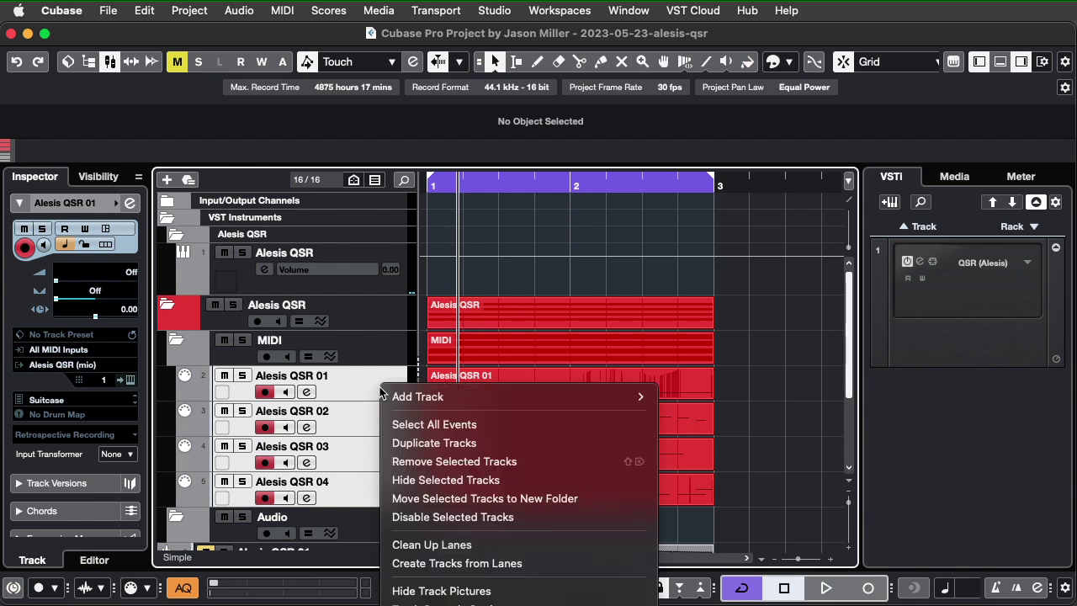
pyautogui.click(481, 522)
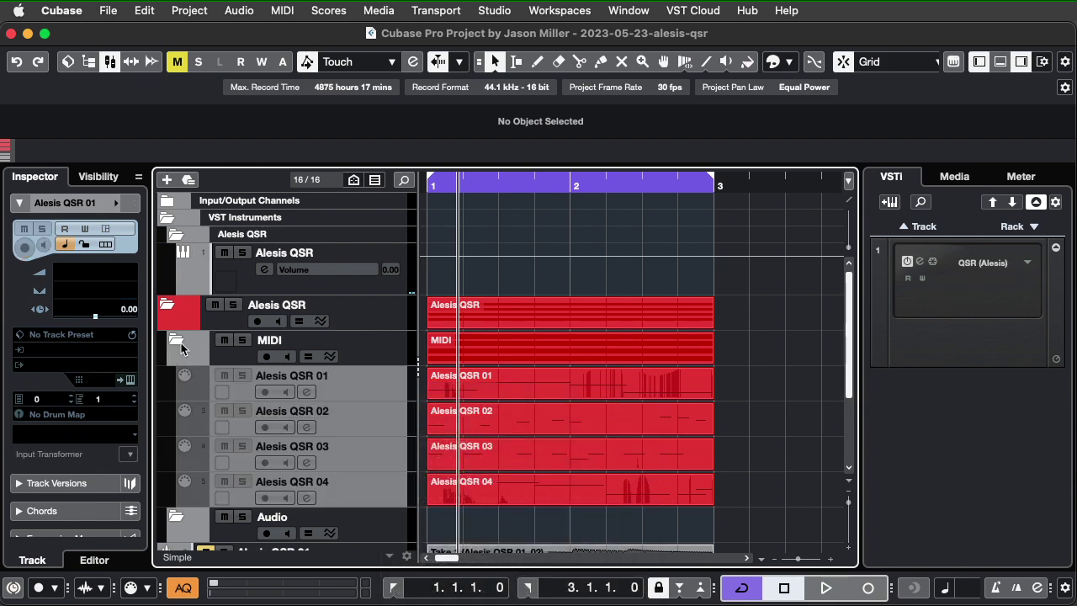
pyautogui.click(179, 345)
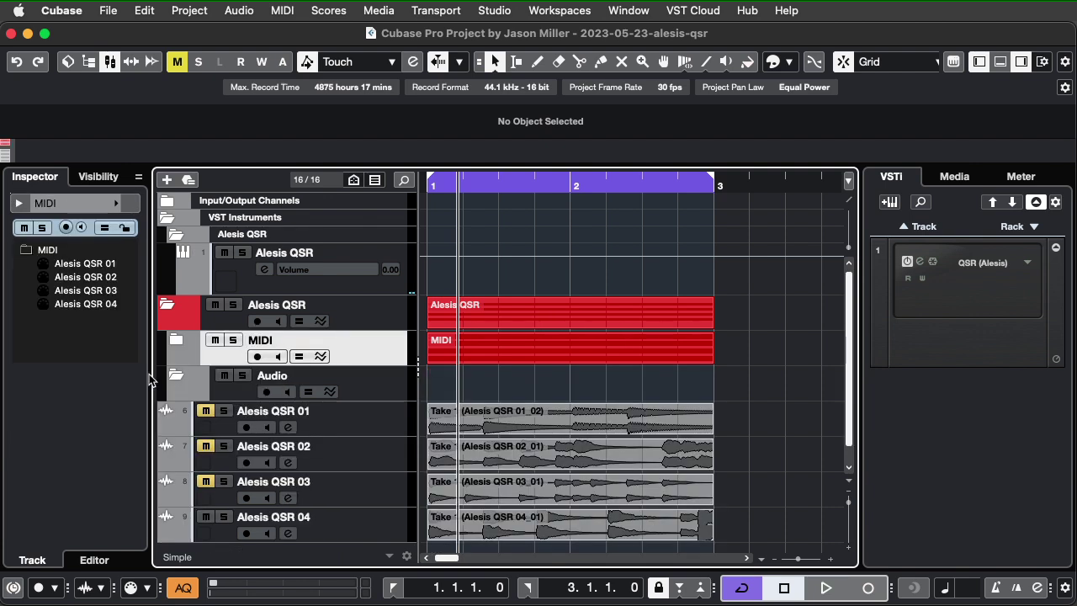
# Move the Alesis QSR 01–04 audio tracks into the Audio folder and unmute all four
pyautogui.click(383, 420)
pyautogui.scroll(-1, 378, 488)
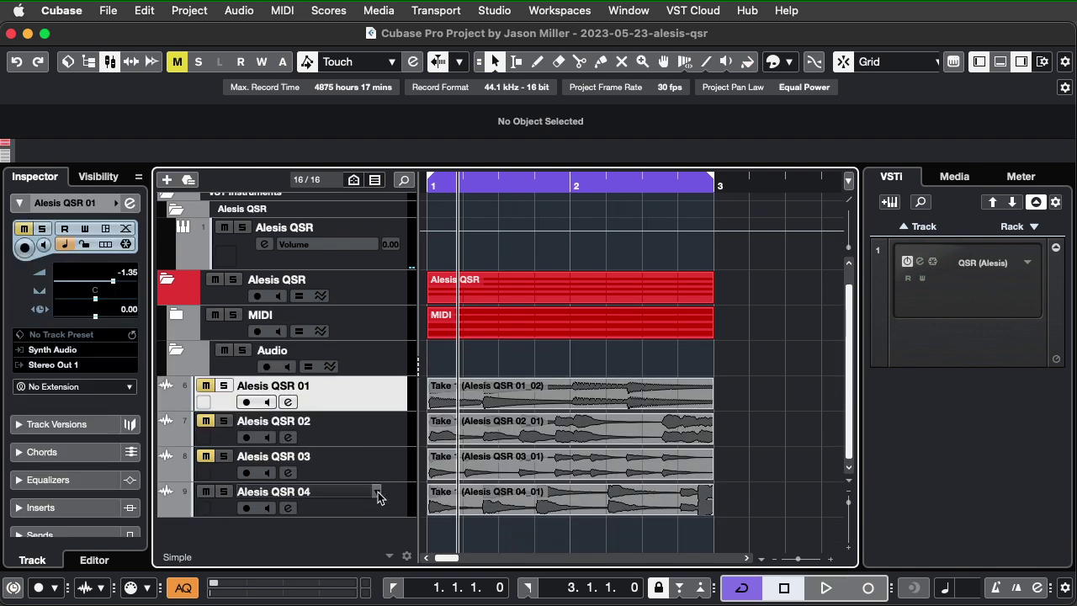
pyautogui.keyDown('shift'); pyautogui.click(386, 509); pyautogui.keyUp('shift')
pyautogui.moveTo(374, 417); pyautogui.dragTo(381, 367)
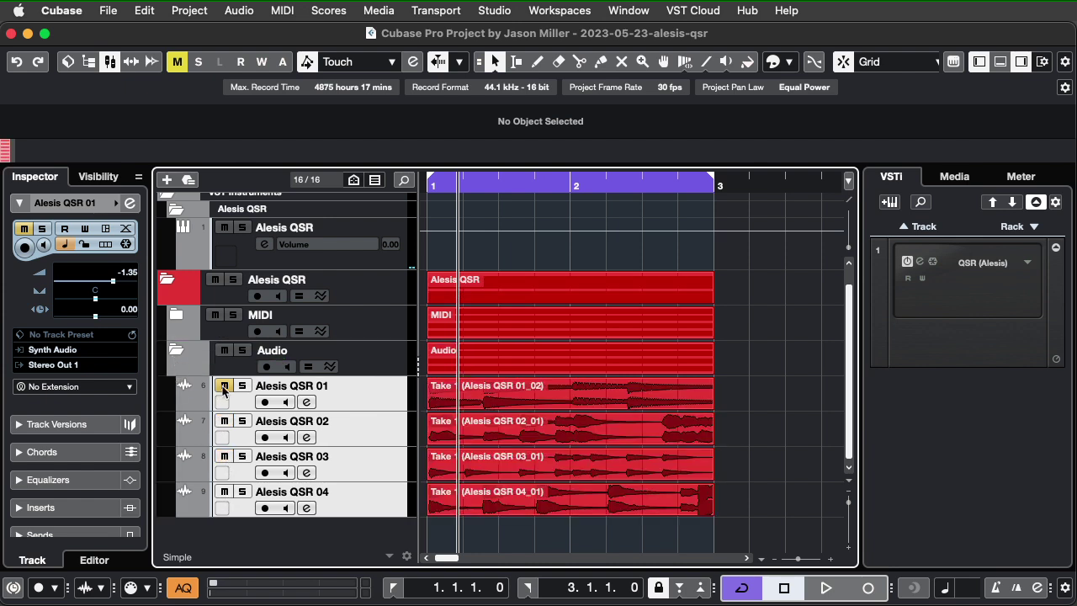
pyautogui.click(223, 386)
pyautogui.click(427, 178)
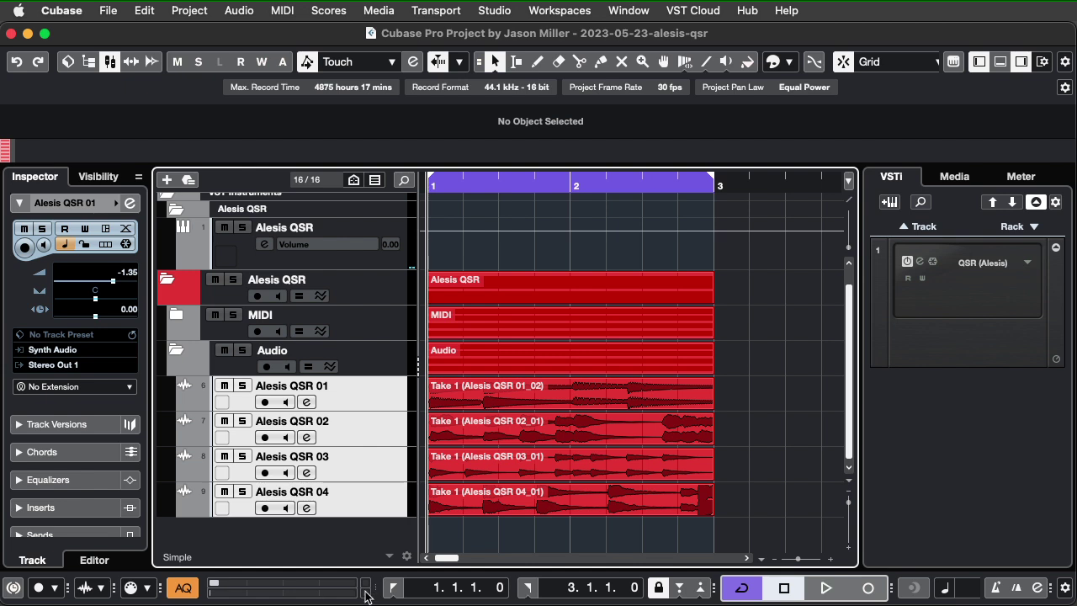
# Start playback and show the MixConsole in the Lower Zone
pyautogui.click(827, 589)
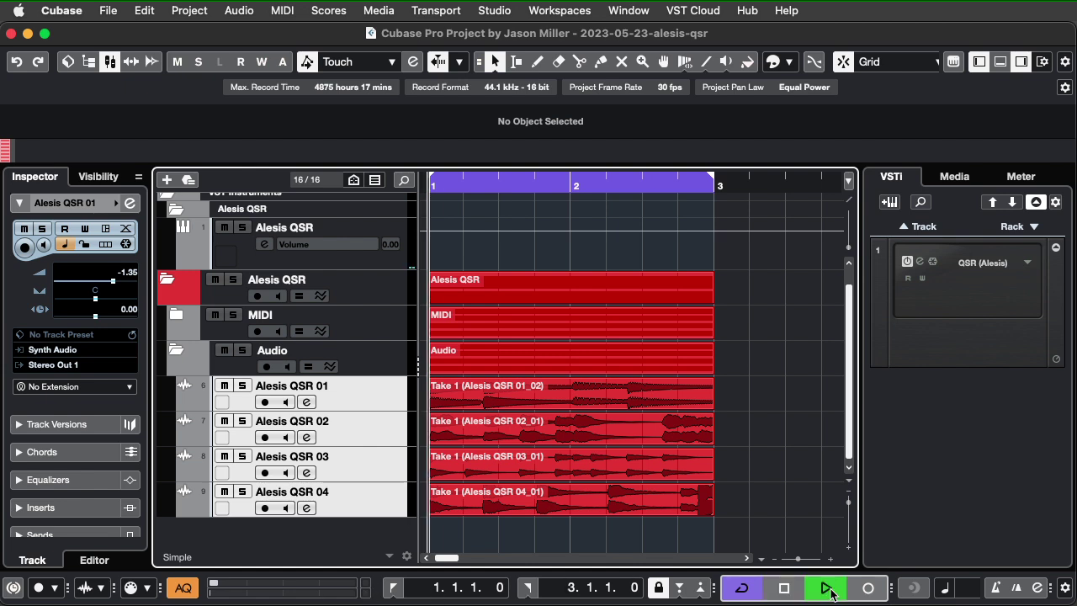
pyautogui.click(1000, 62)
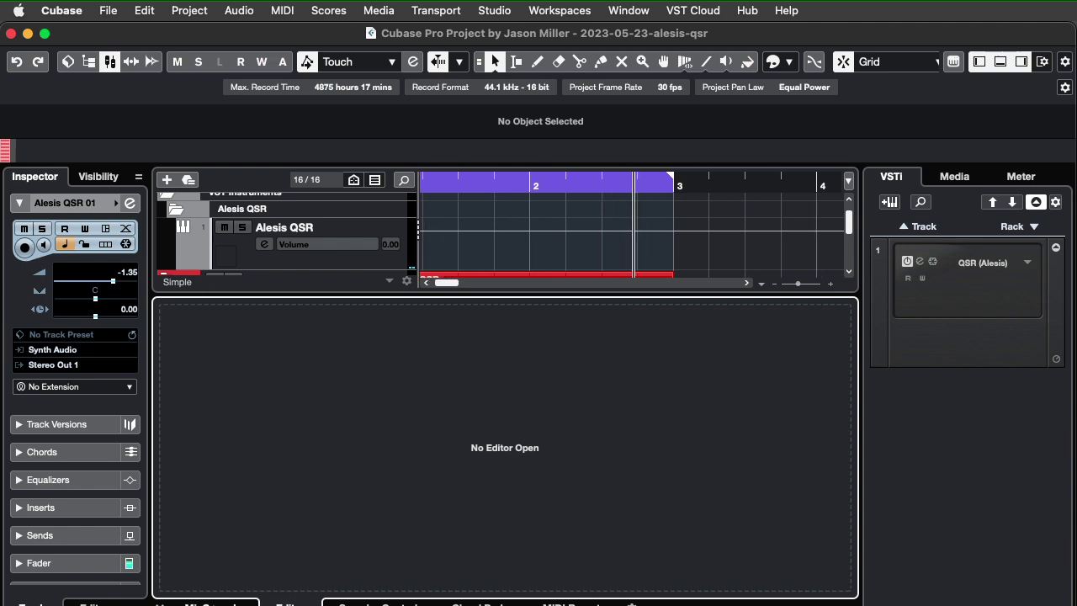
pyautogui.hotkey('alt', 'F3')
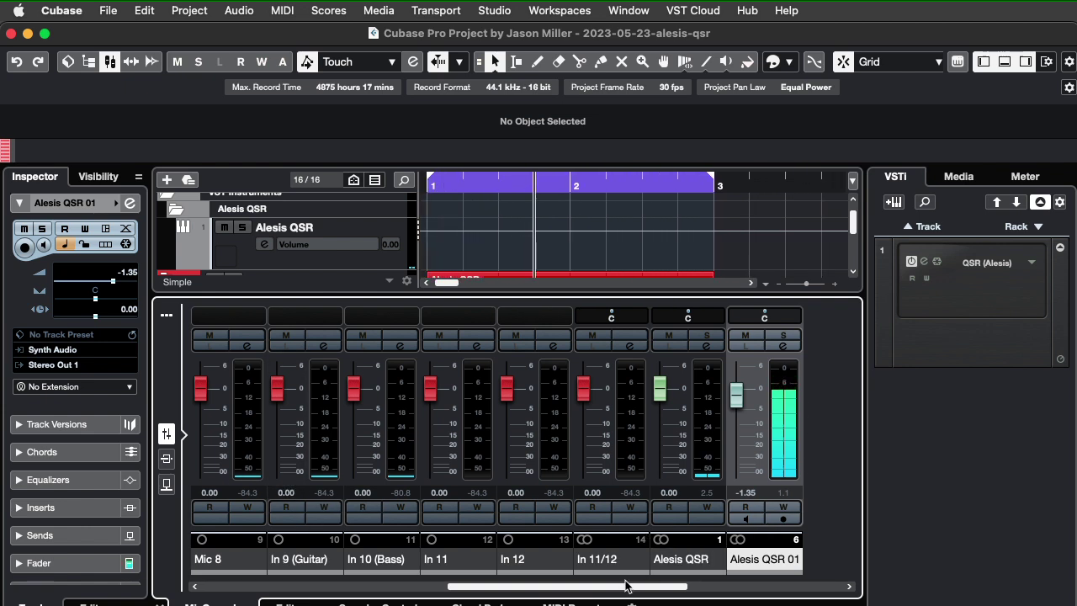
pyautogui.moveTo(625, 584); pyautogui.dragTo(748, 585)
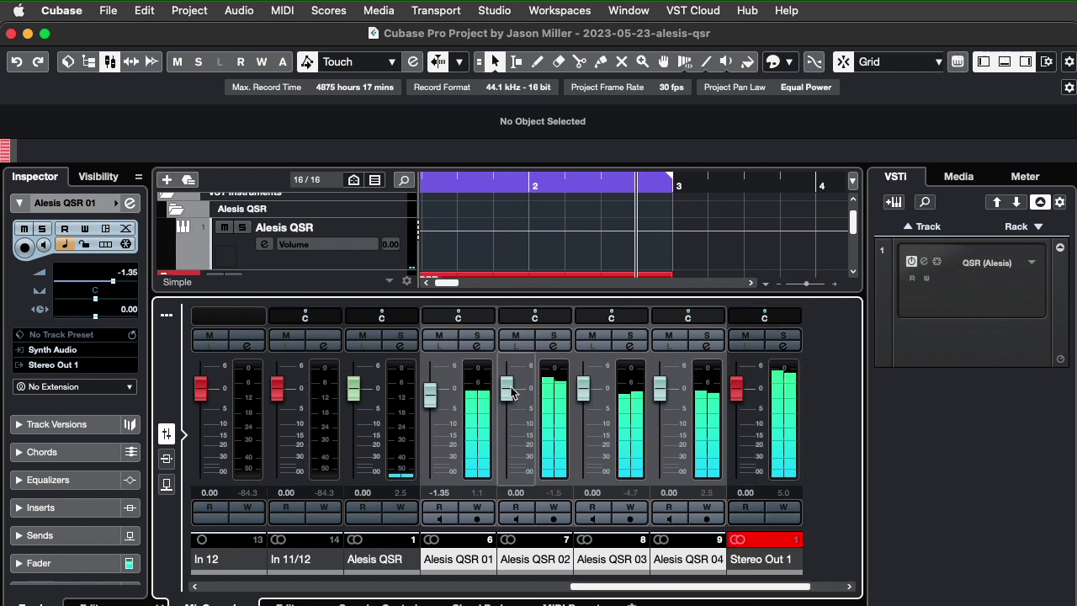
# Set the Alesis QSR 01–04 faders to -1.88, -6.34, -7.10 and -14.0 dB
pyautogui.moveTo(509, 391); pyautogui.dragTo(507, 419)
pyautogui.moveTo(583, 388); pyautogui.dragTo(583, 427)
pyautogui.moveTo(659, 389); pyautogui.dragTo(664, 441)
pyautogui.moveTo(430, 394); pyautogui.dragTo(435, 400)
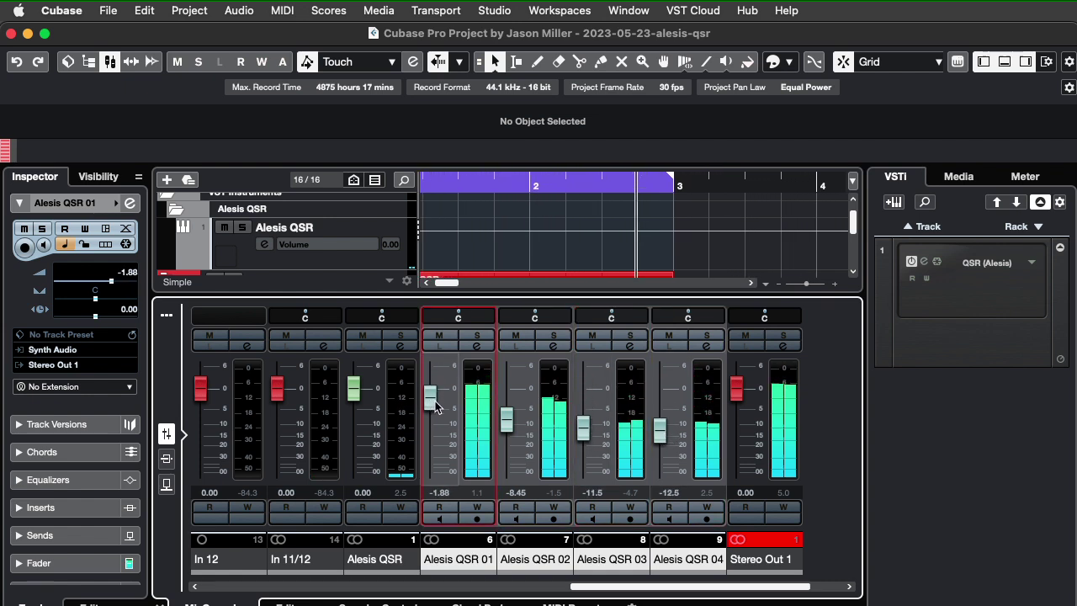
pyautogui.moveTo(507, 419); pyautogui.dragTo(508, 412)
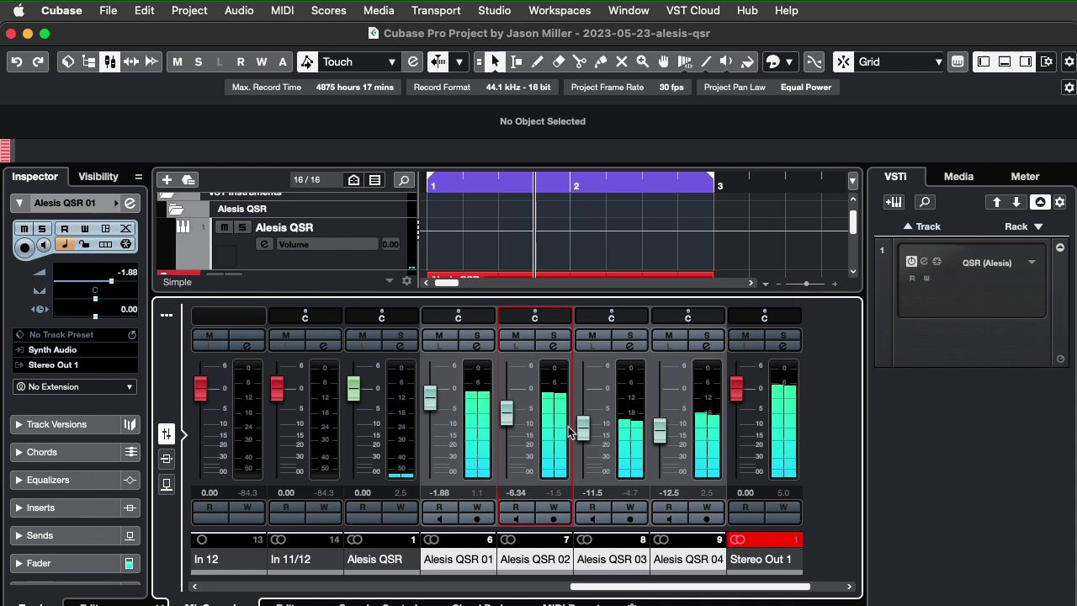
pyautogui.moveTo(583, 427)
pyautogui.mouseDown()
pyautogui.moveTo(583, 397)
pyautogui.moveTo(584, 420)
pyautogui.mouseUp()
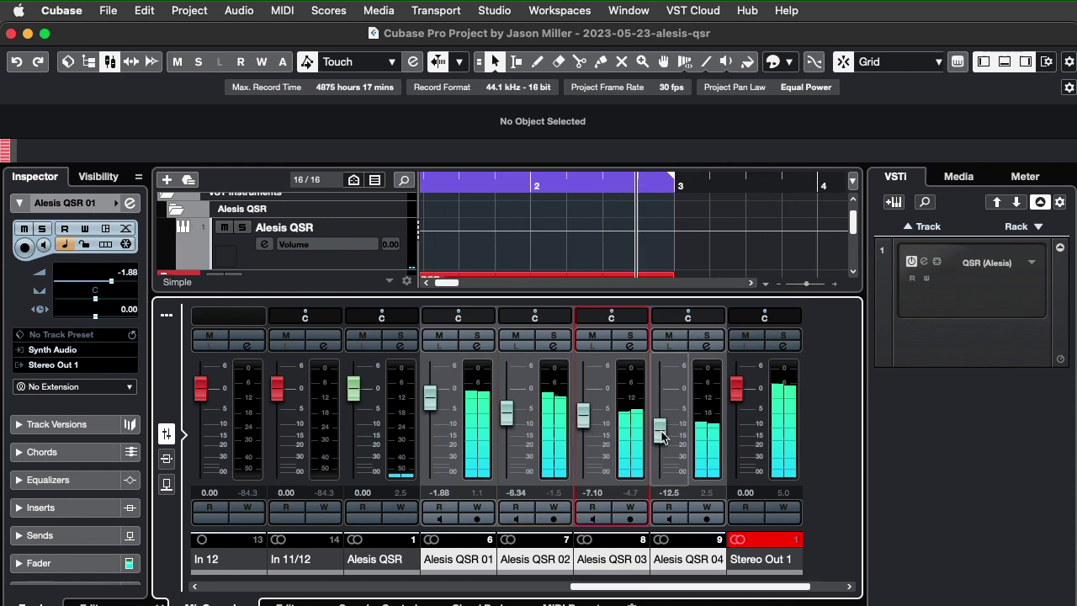
pyautogui.moveTo(663, 435)
pyautogui.mouseDown()
pyautogui.moveTo(660, 404)
pyautogui.moveTo(663, 441)
pyautogui.mouseUp()
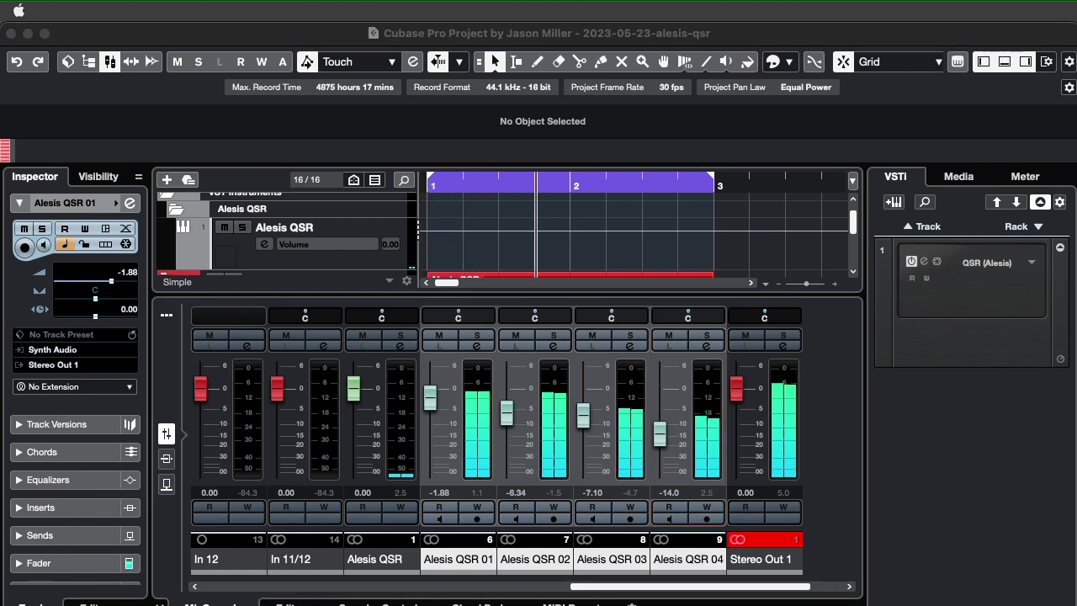
# Hide the Lower Zone MixConsole so the folder arrangement fills the window
pyautogui.click(472, 471)
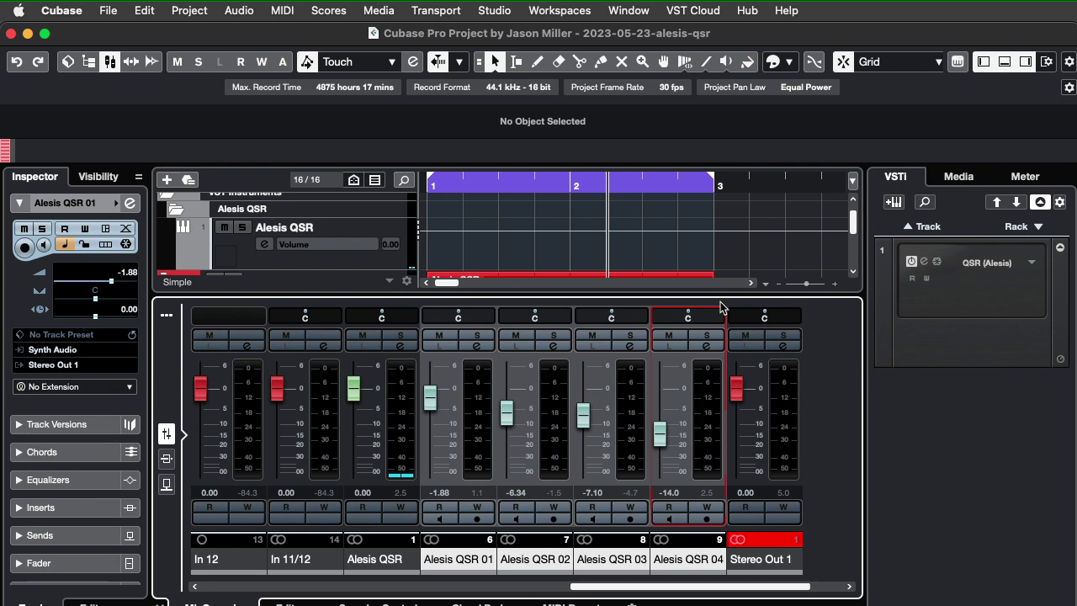
pyautogui.click(1014, 64)
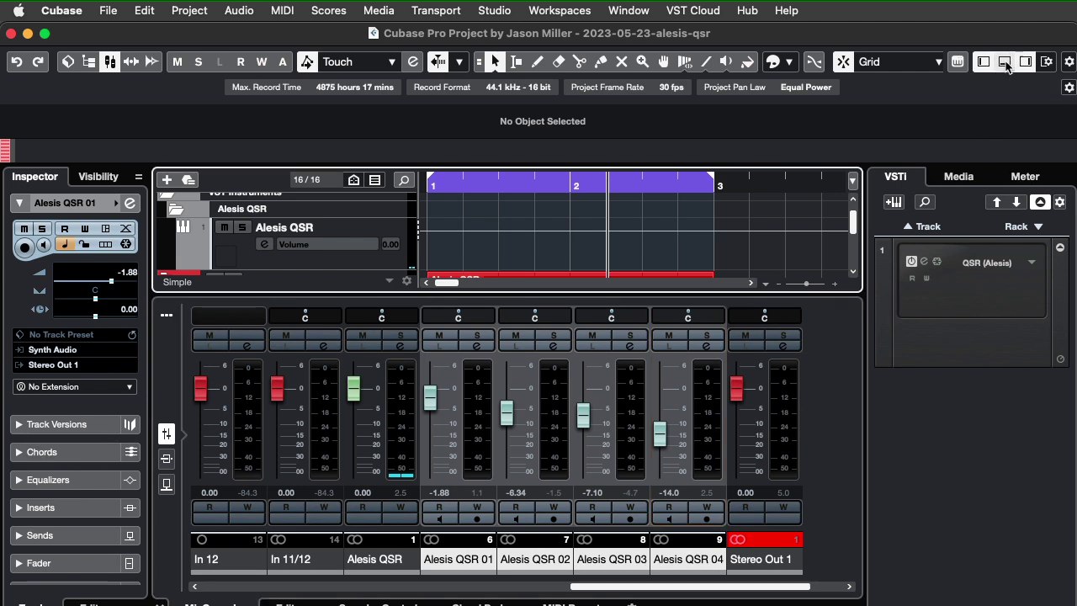